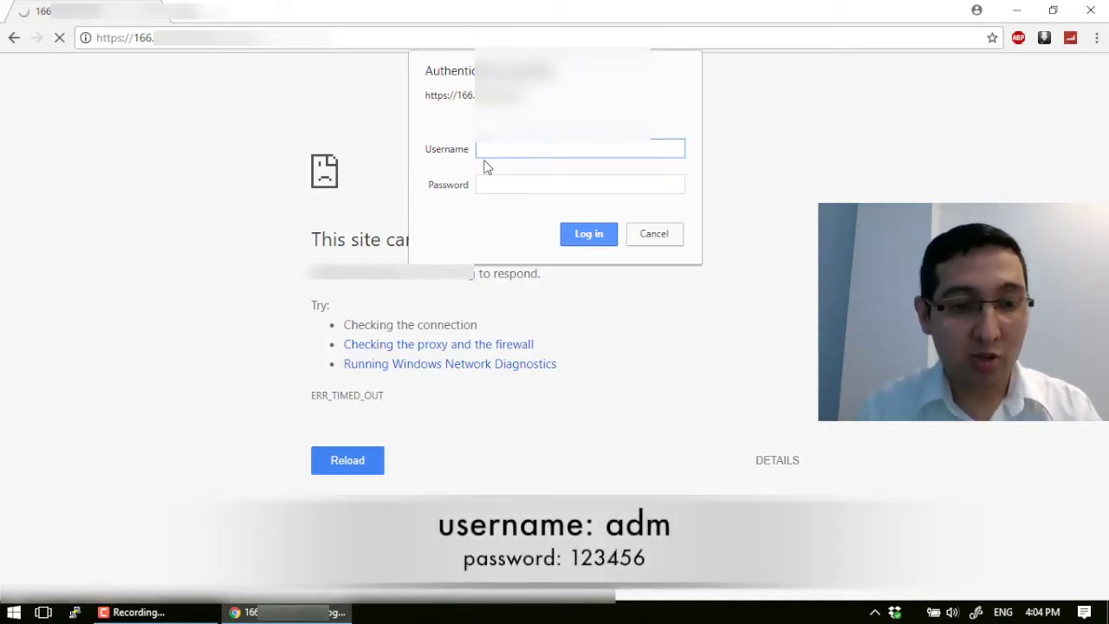
Step: Fill in the router sign-in prompt with username adm and the administrator password
{"action": "key", "text": "Tab"}
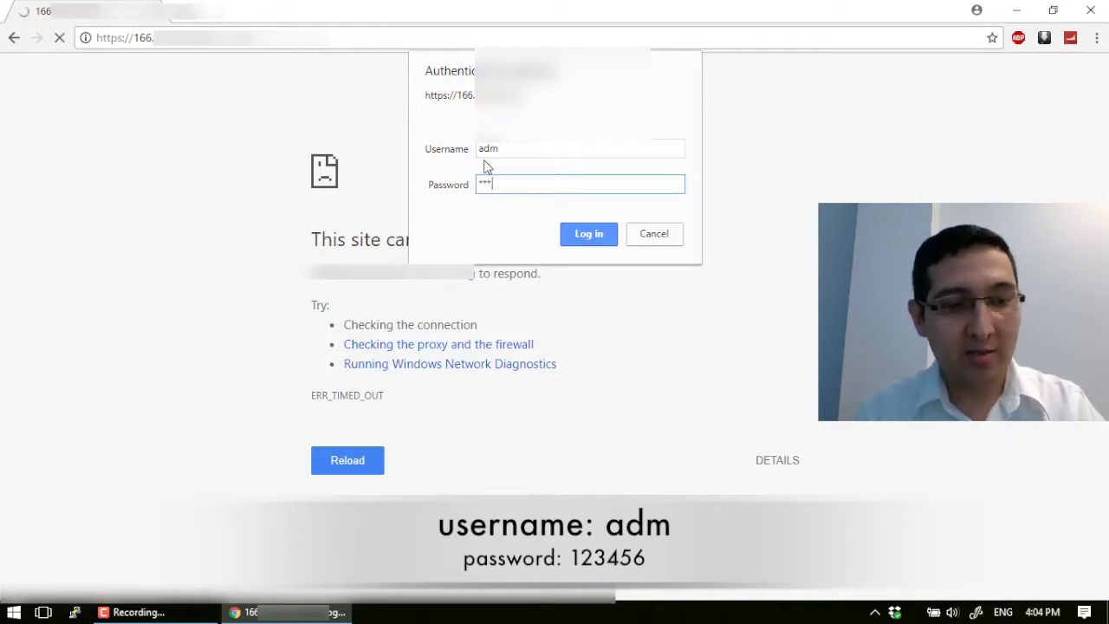
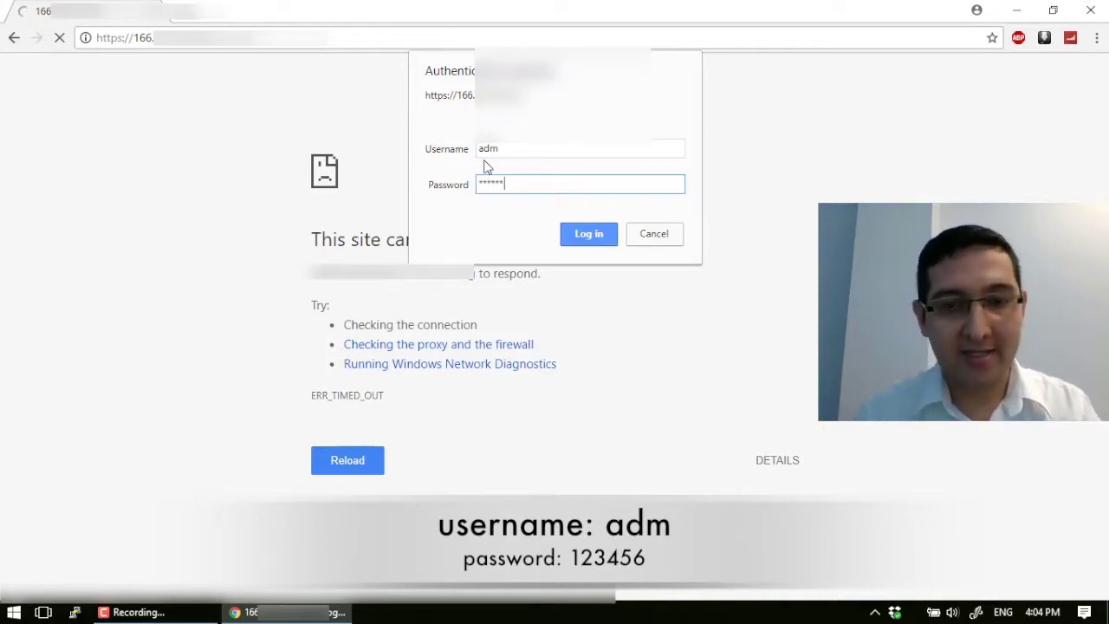
Step: Log in to reach the System Status page, highlighting the router's web address
{"action": "left_click", "coordinate": [595, 240]}
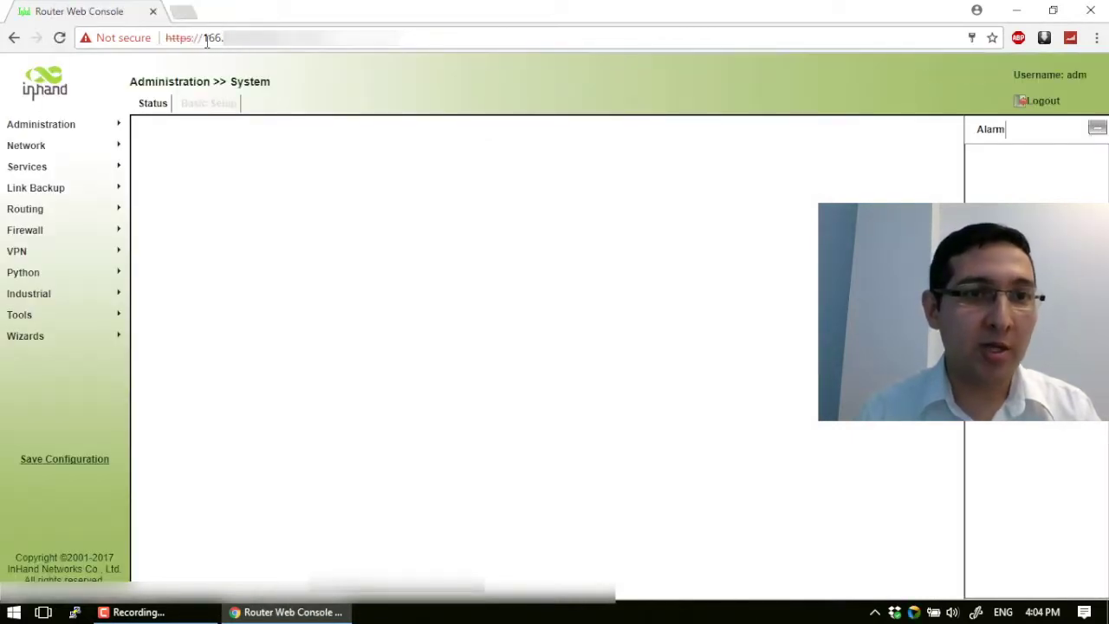
{"action": "left_click_drag", "start_coordinate": [204, 39], "coordinate": [279, 49]}
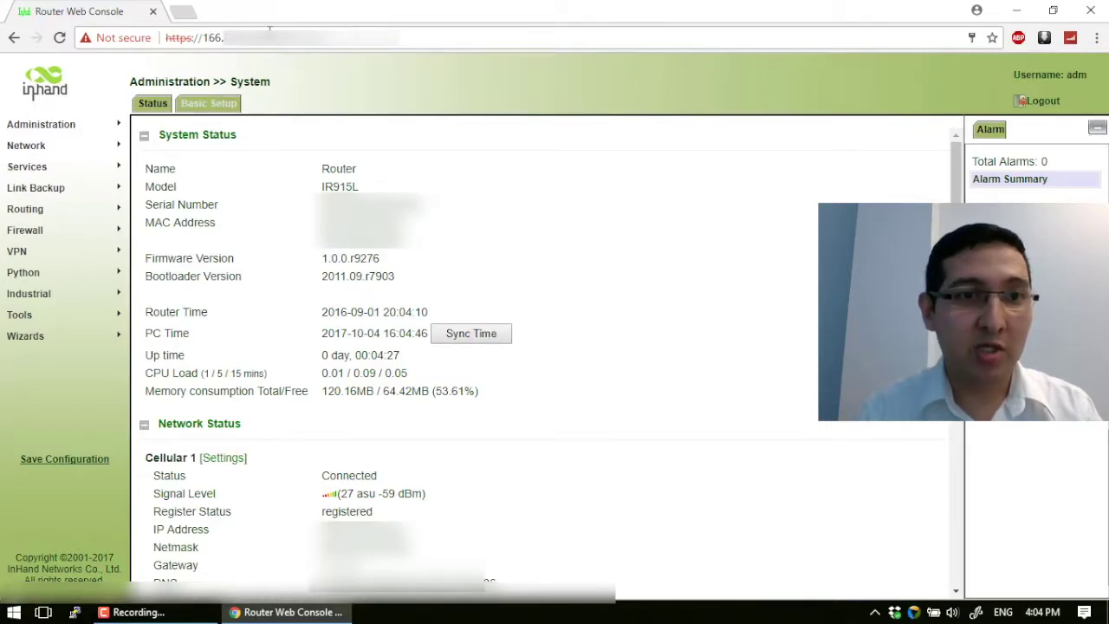
{"action": "left_click_drag", "start_coordinate": [337, 39], "coordinate": [230, 41]}
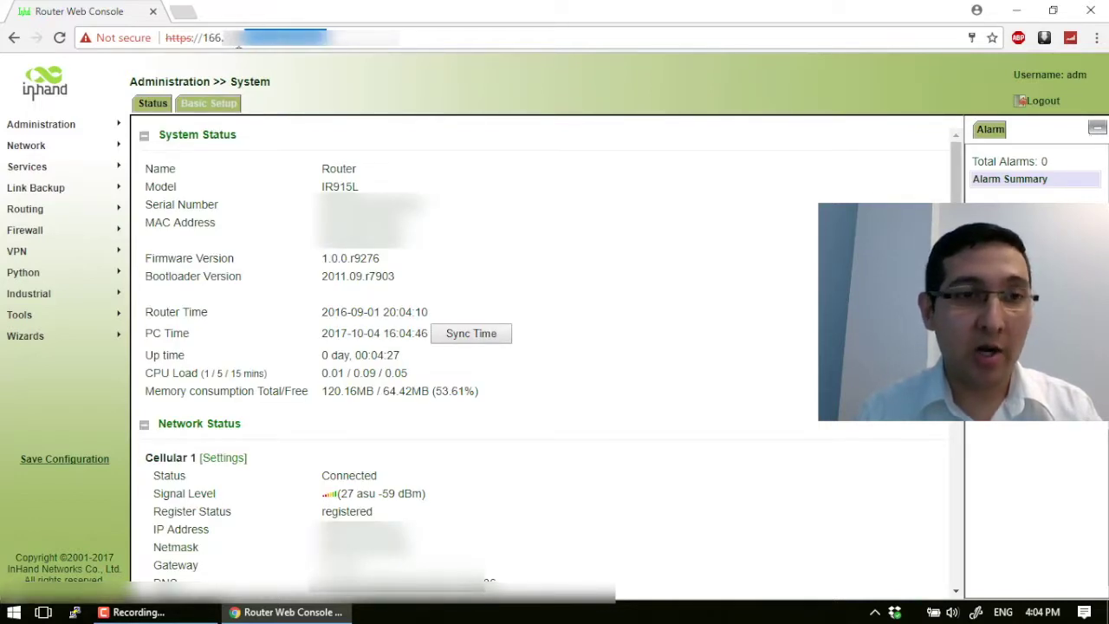
{"action": "left_click", "coordinate": [244, 50]}
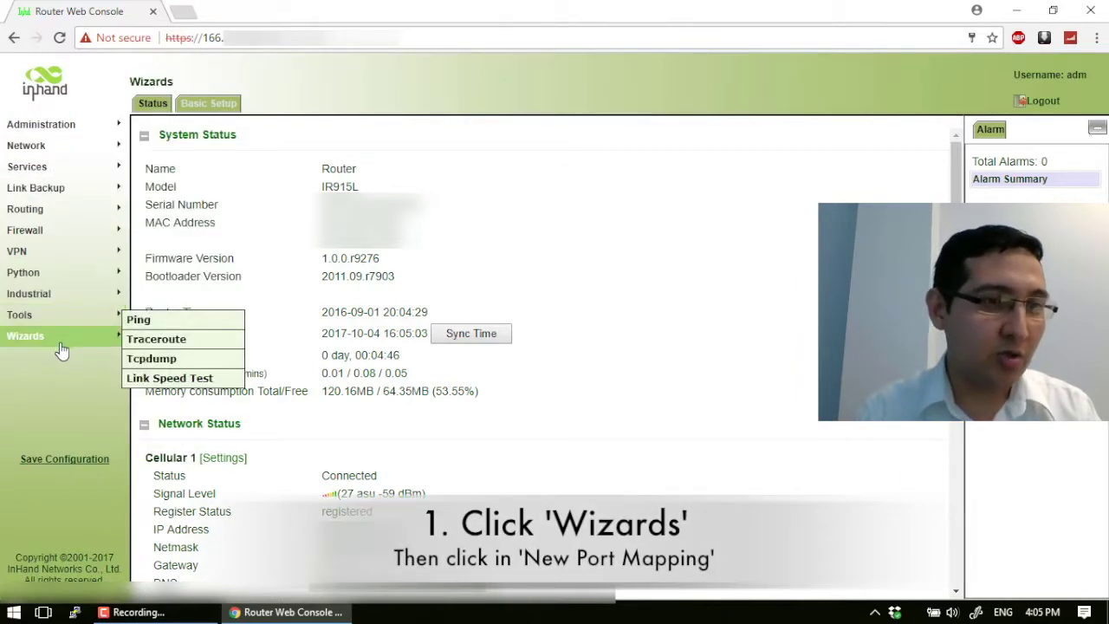
{"action": "mouse_move", "coordinate": [26, 336]}
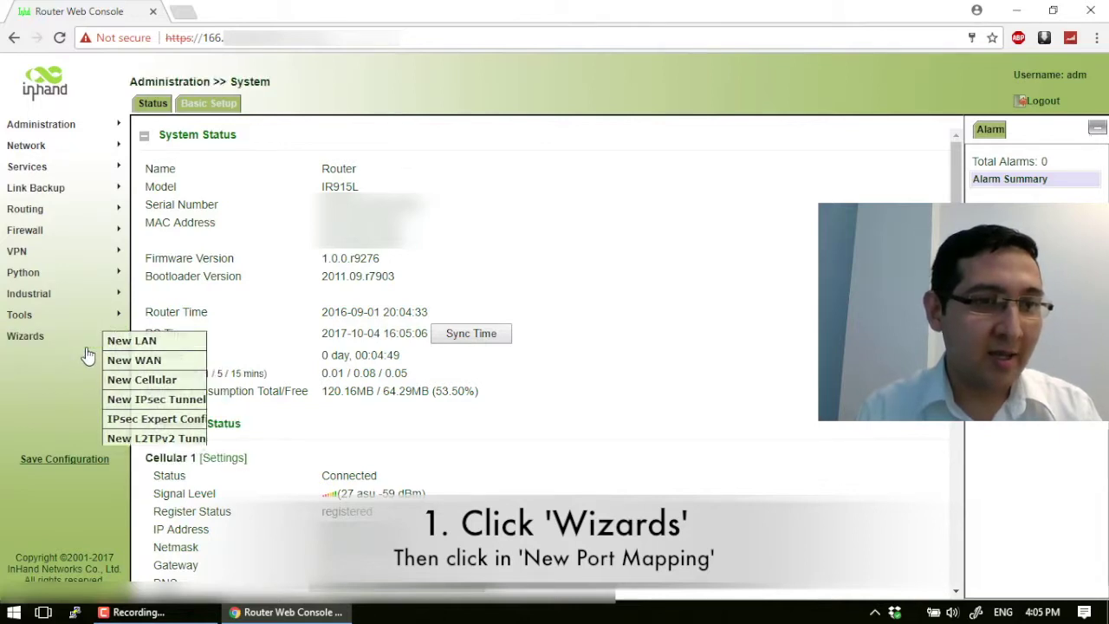
{"action": "left_click", "coordinate": [39, 340]}
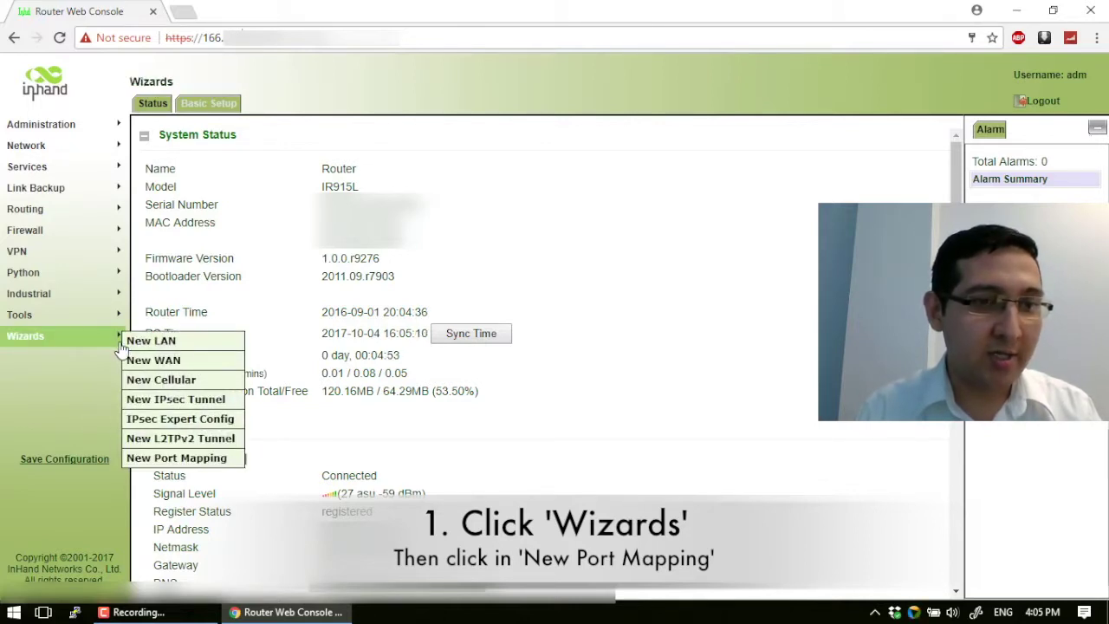
Step: Create a new port mapping with protocol TCP and outside interface cellular 1
{"action": "left_click", "coordinate": [197, 464]}
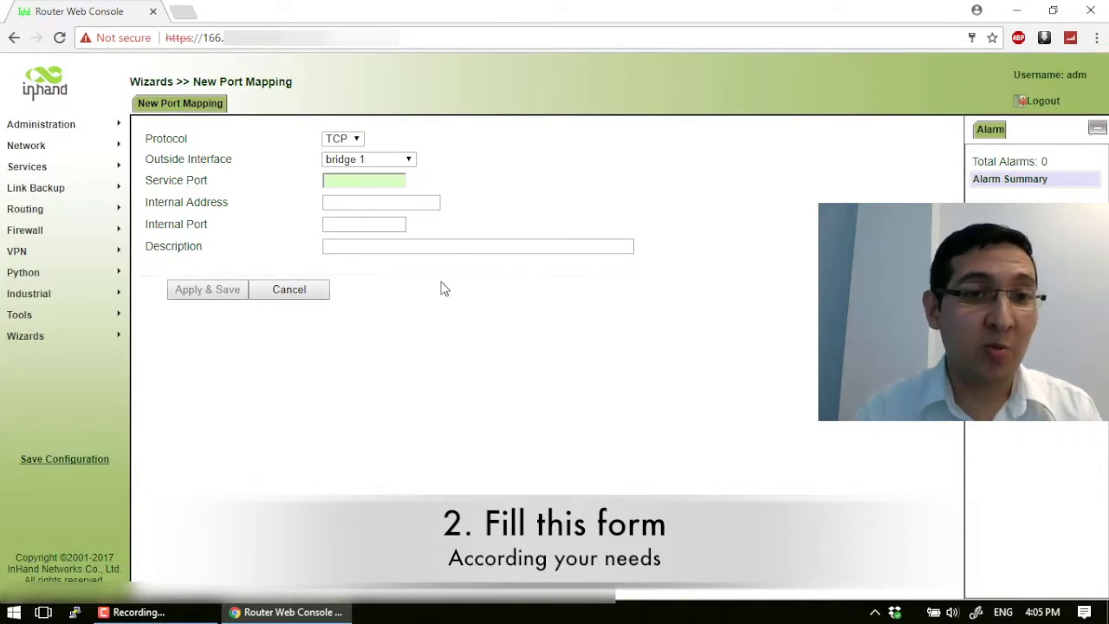
{"action": "left_click", "coordinate": [357, 139]}
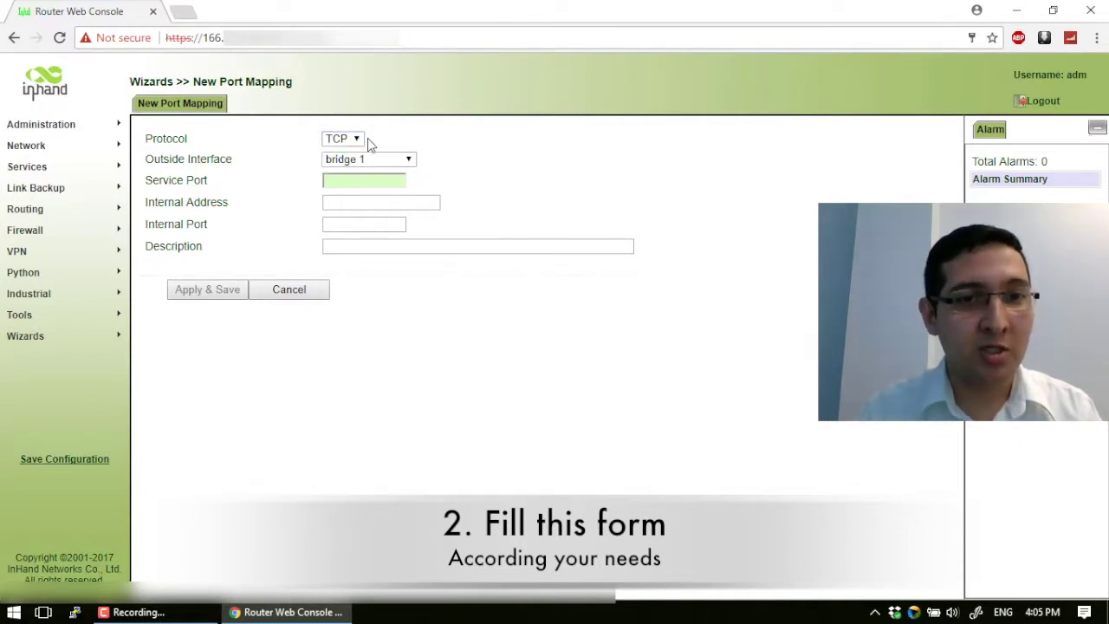
{"action": "left_click", "coordinate": [357, 139]}
{"action": "left_click", "coordinate": [363, 149]}
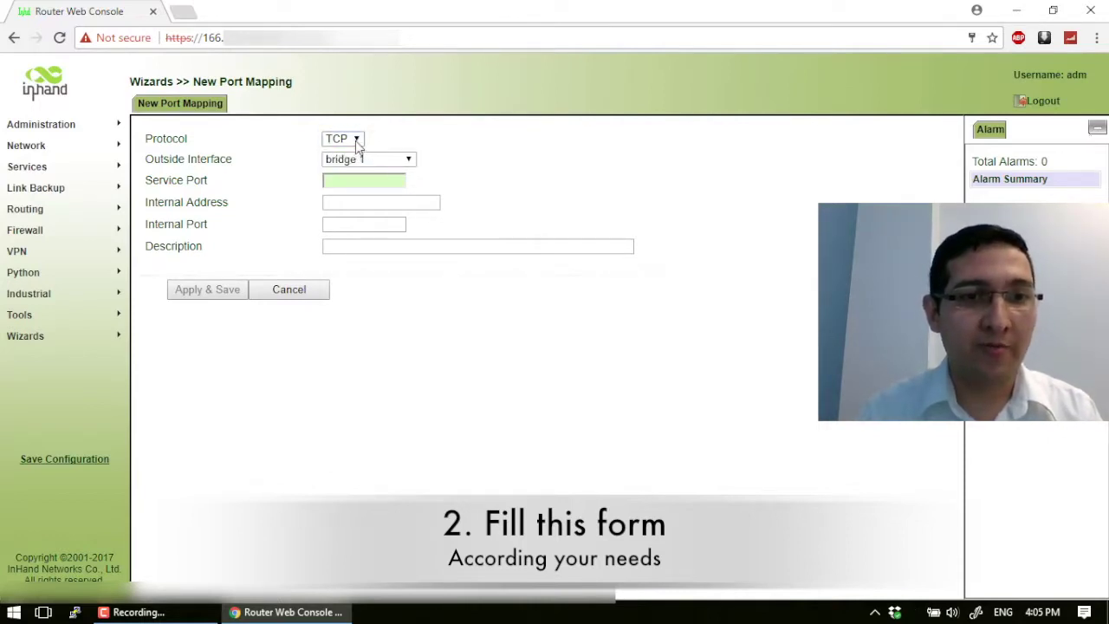
{"action": "left_click", "coordinate": [355, 140]}
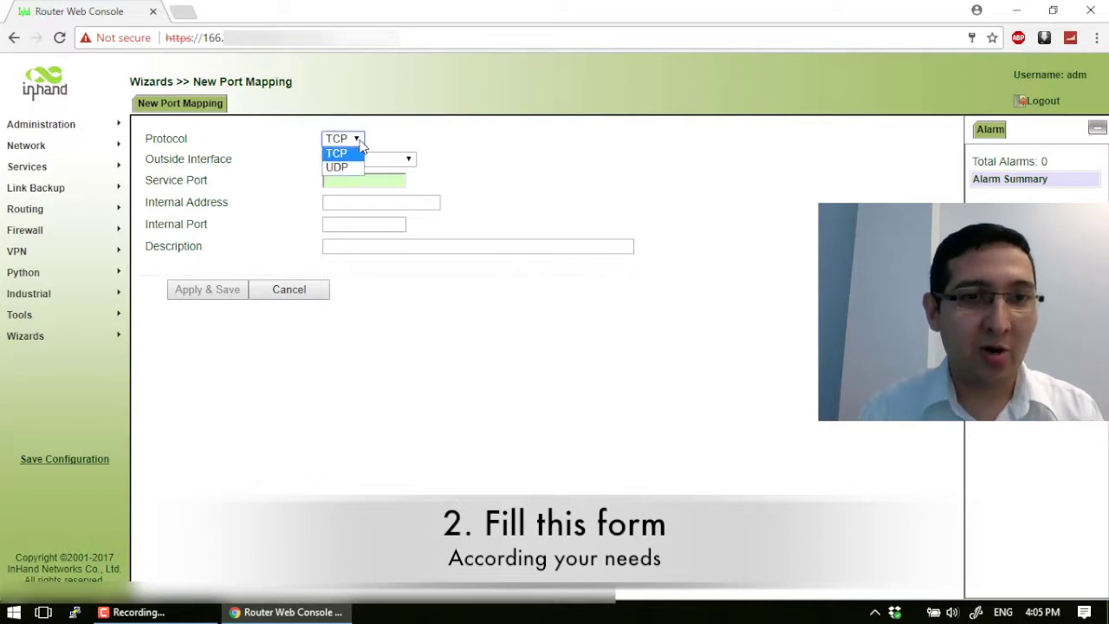
{"action": "left_click", "coordinate": [383, 140]}
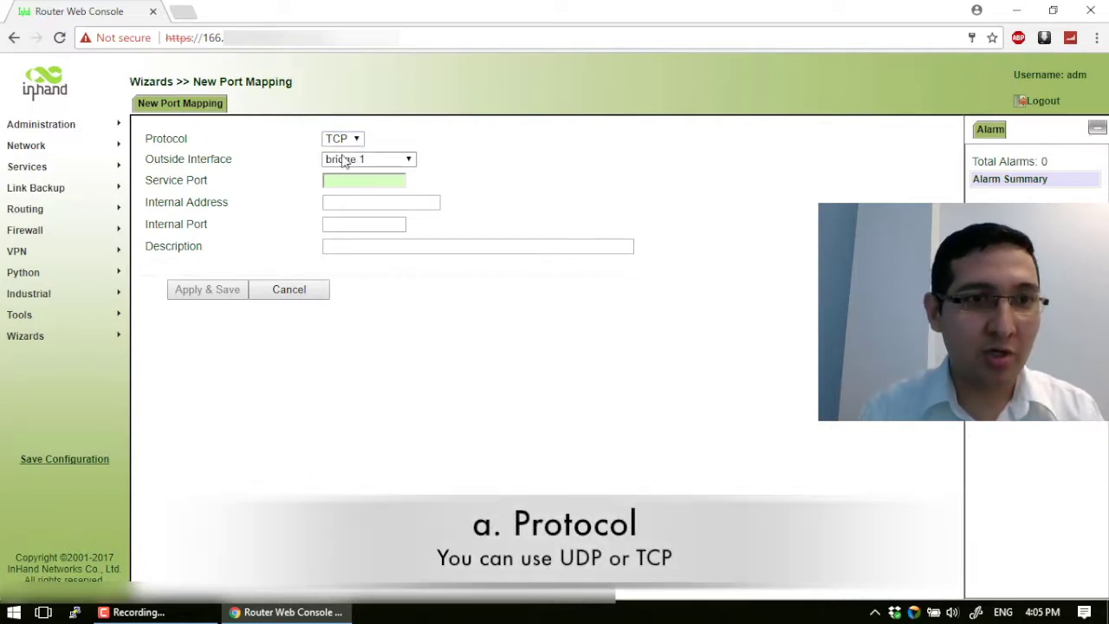
{"action": "left_click_drag", "start_coordinate": [189, 159], "coordinate": [210, 160]}
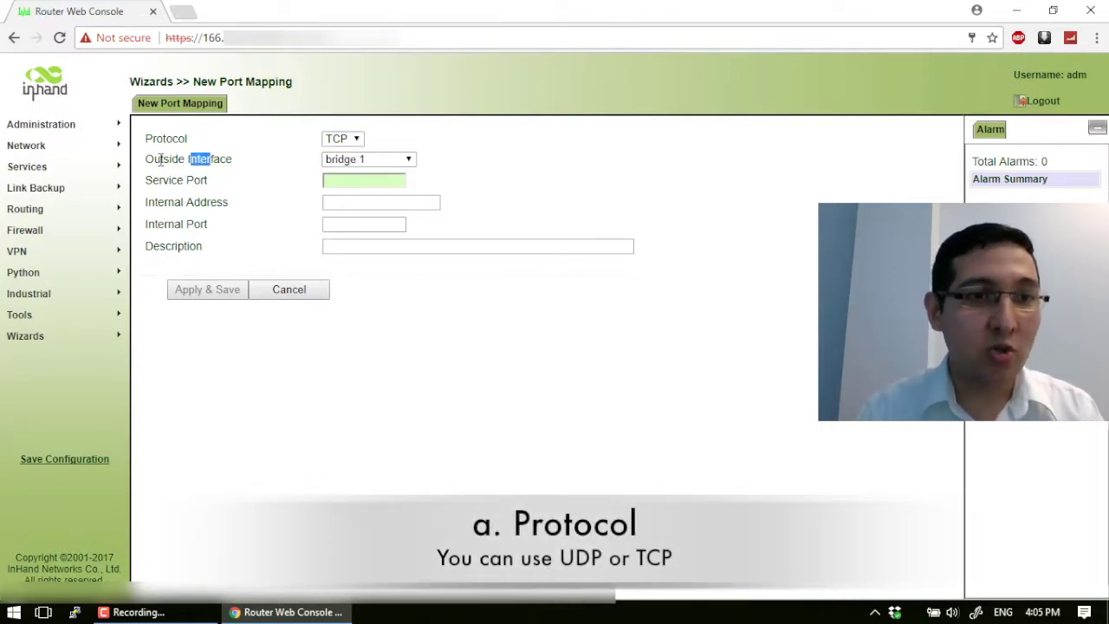
{"action": "left_click", "coordinate": [368, 159]}
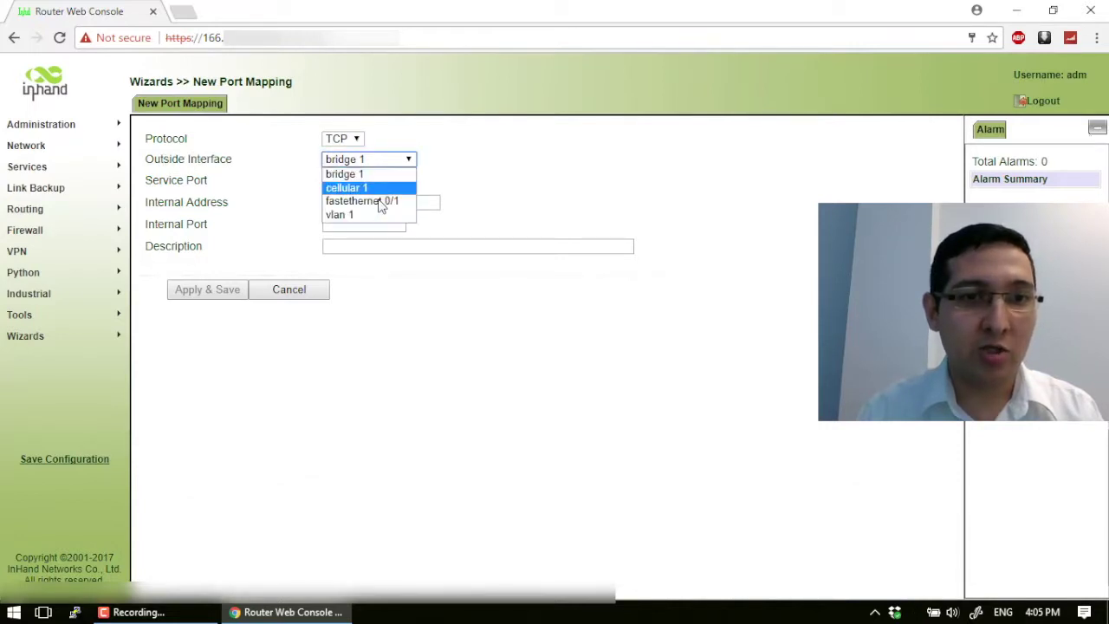
{"action": "left_click", "coordinate": [346, 187]}
{"action": "type", "text": "22"}
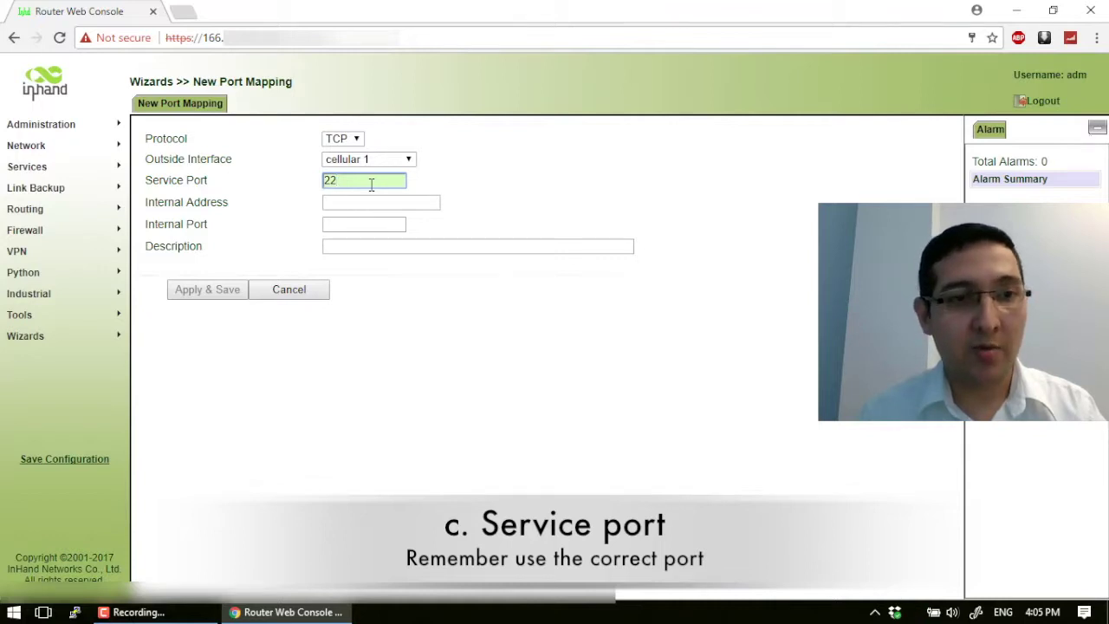
Step: Enter service port 22 and move on to the Internal Address field
{"action": "key", "text": "Tab"}
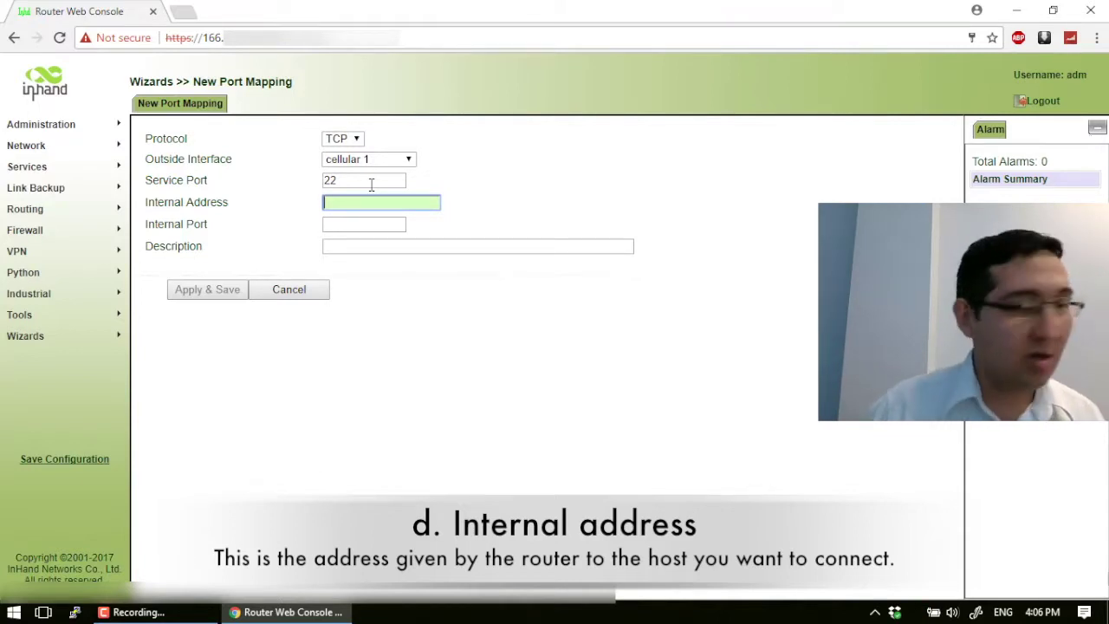
Step: Enter the internal host address and set the internal port to 22
{"action": "type", "text": "192."}
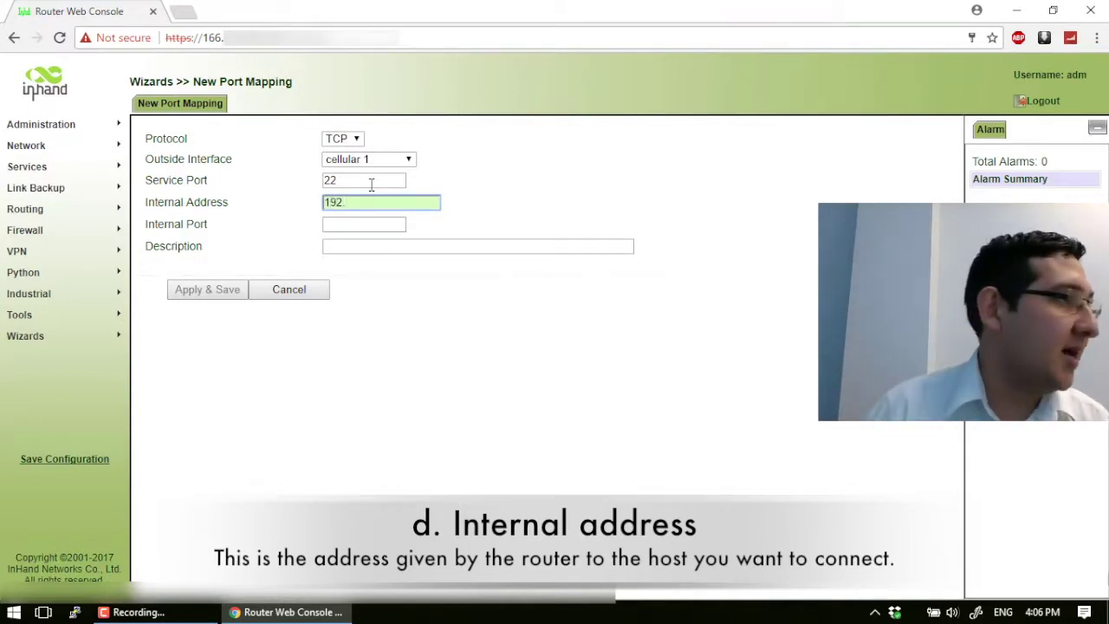
{"action": "type", "text": "16"}
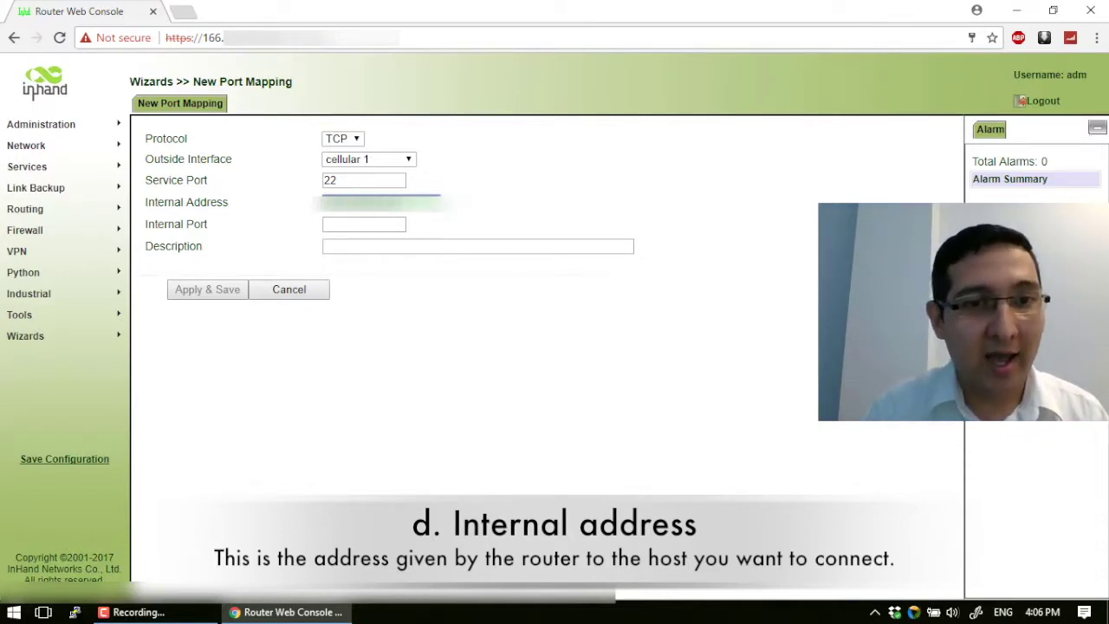
{"action": "key", "text": "ctrl+a"}
{"action": "key", "text": "BackSpace"}
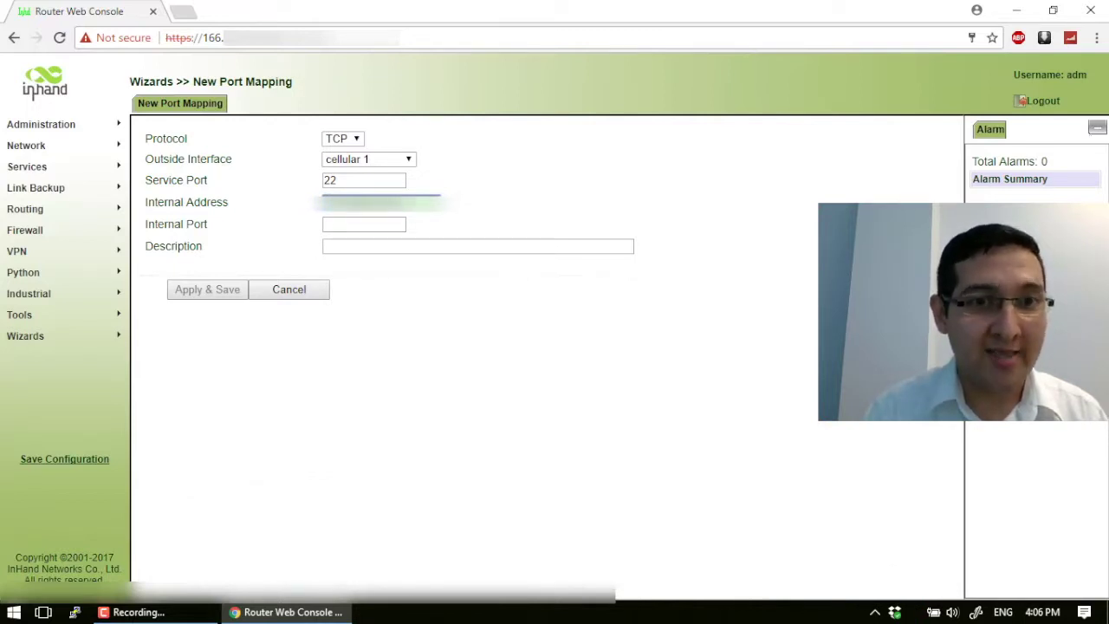
{"action": "left_click", "coordinate": [394, 228]}
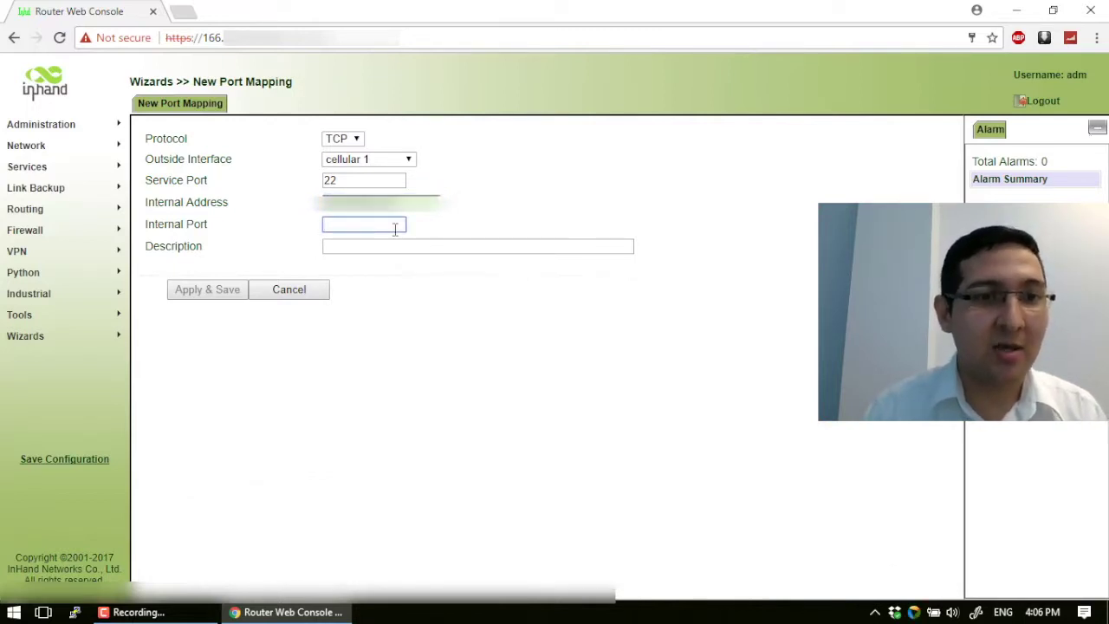
{"action": "type", "text": "22"}
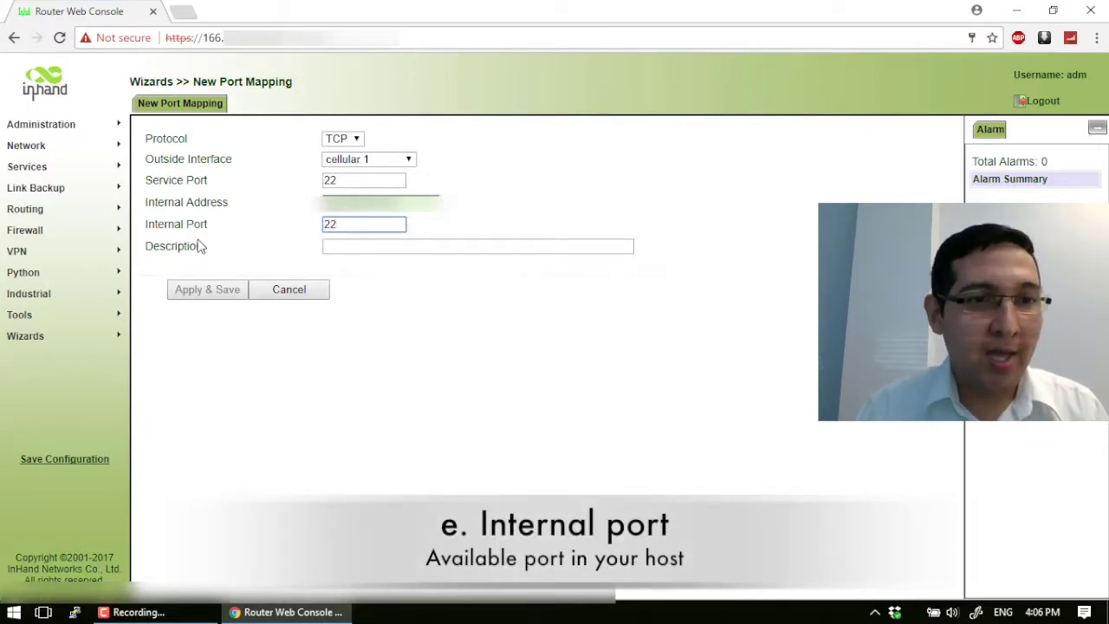
{"action": "left_click", "coordinate": [195, 247]}
Step: Give the mapping the description SSH and apply and save it
{"action": "left_click", "coordinate": [334, 247]}
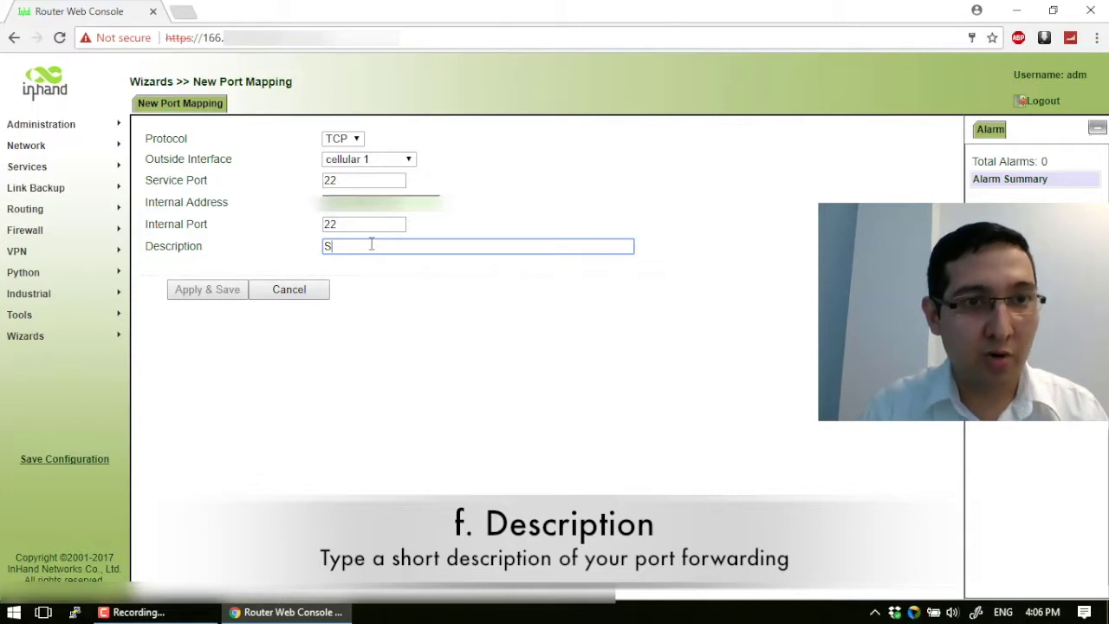
{"action": "key", "text": "BackSpace"}
{"action": "type", "text": "SS"}
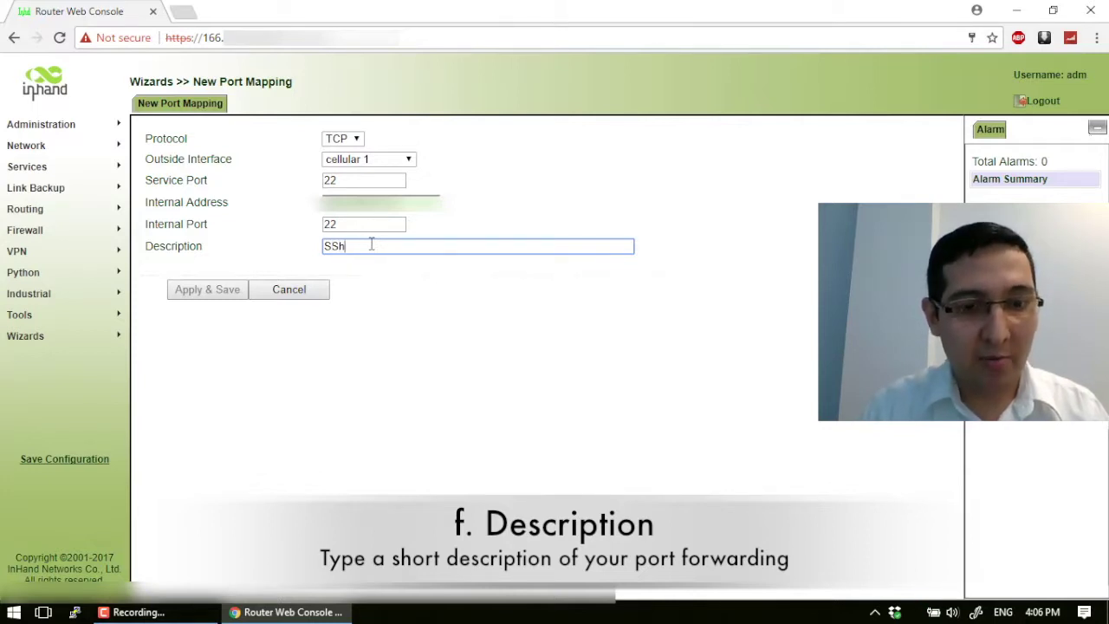
{"action": "type", "text": "H"}
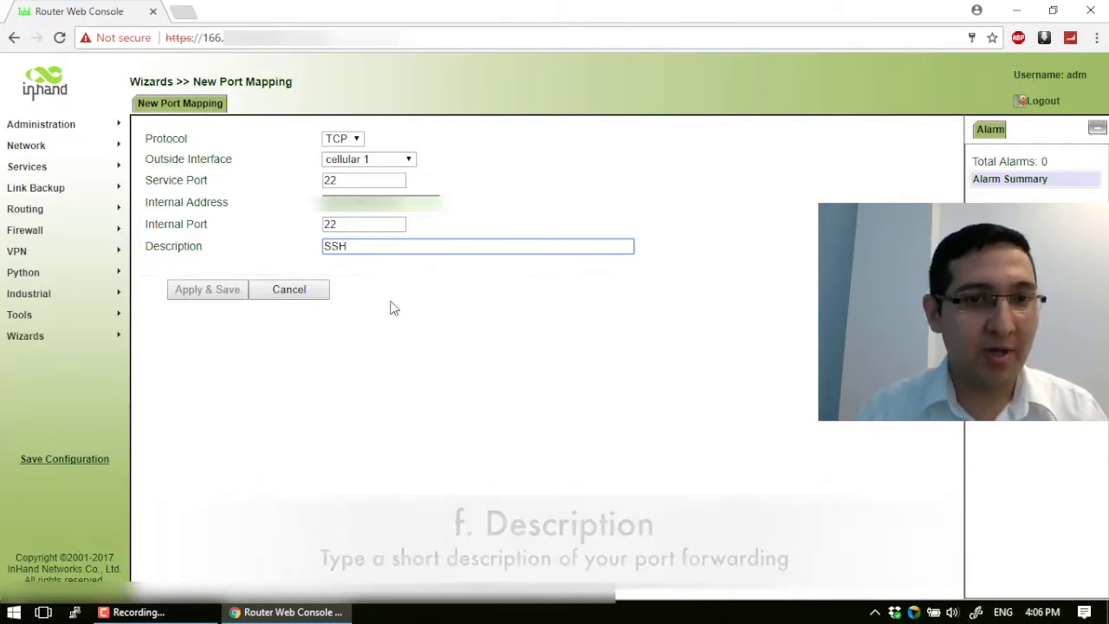
{"action": "left_click", "coordinate": [388, 307]}
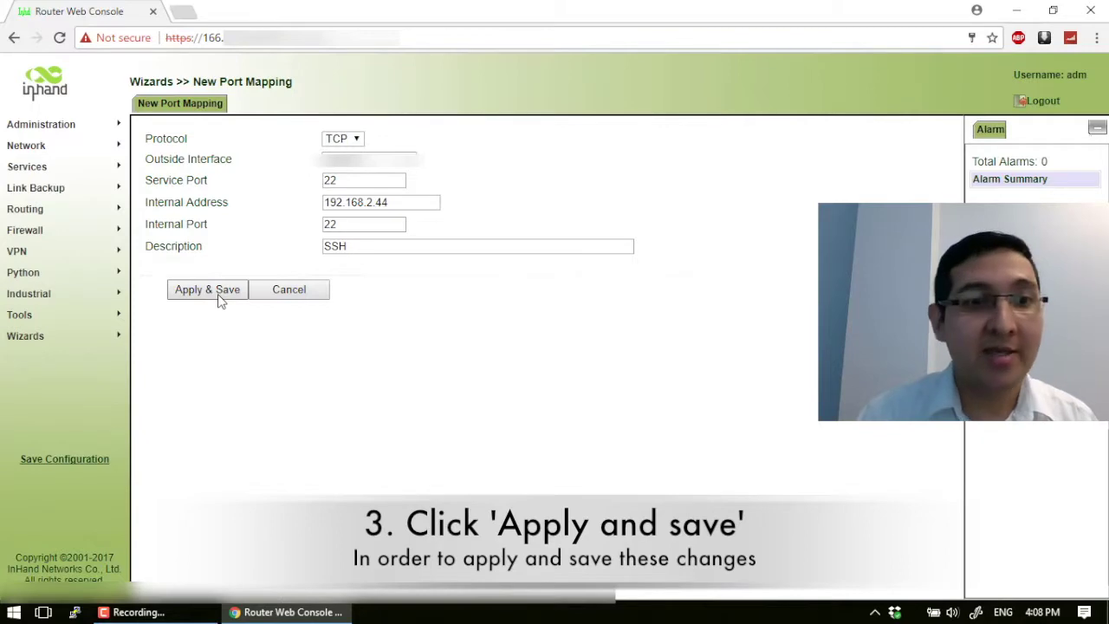
{"action": "left_click", "coordinate": [215, 300]}
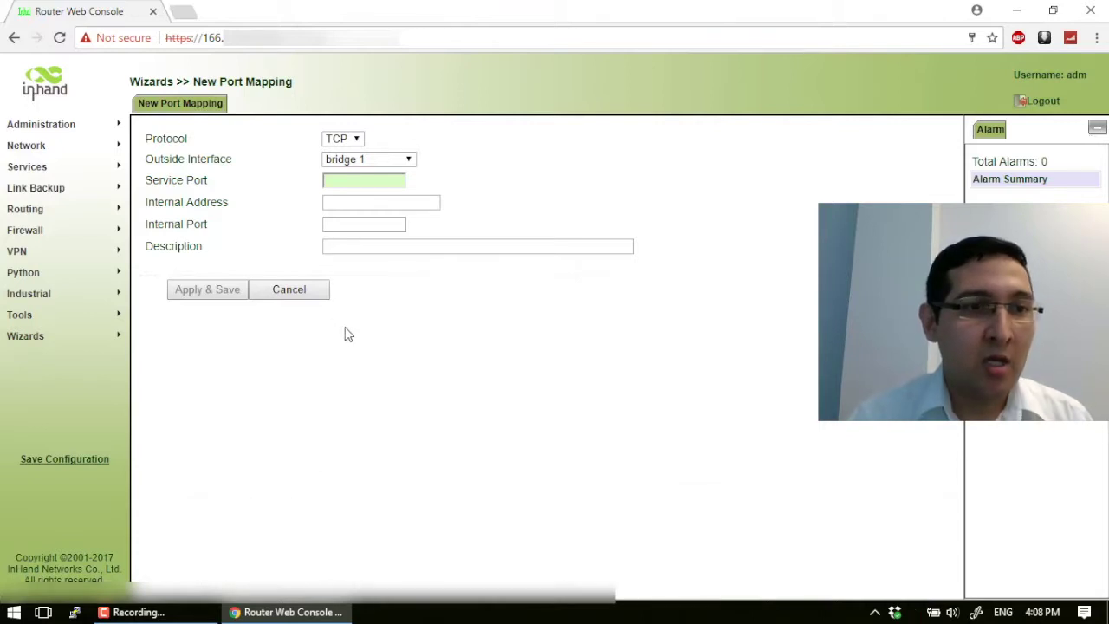
{"action": "mouse_move", "coordinate": [25, 229]}
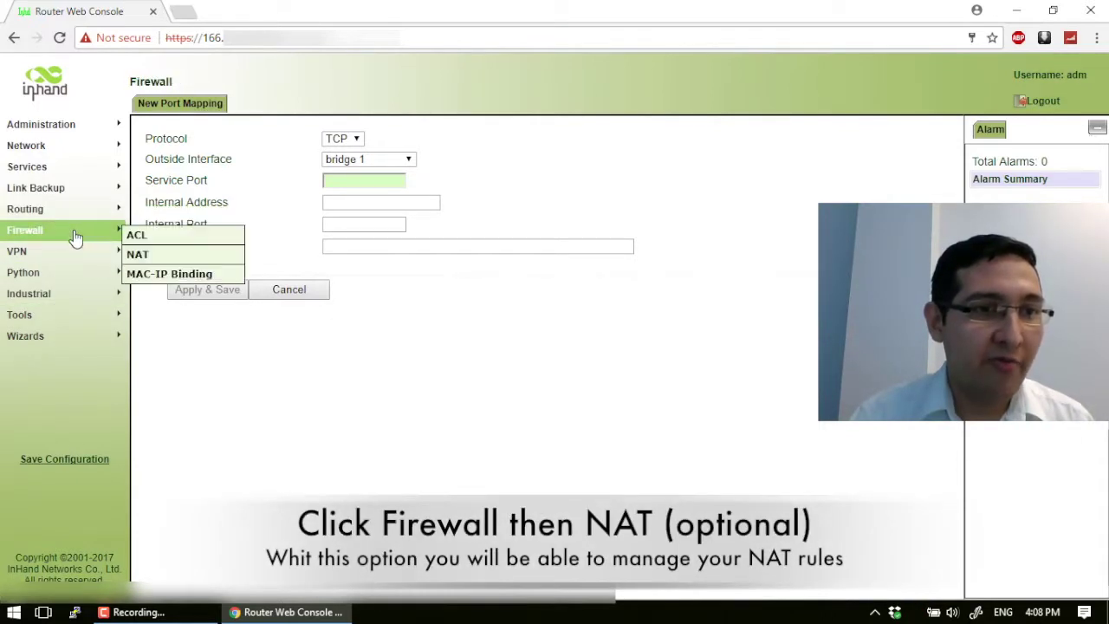
Step: Open Firewall > NAT and select the DNAT rule forwarding cellular 1 TCP 22 to 192.168.2.44:22
{"action": "left_click", "coordinate": [149, 261]}
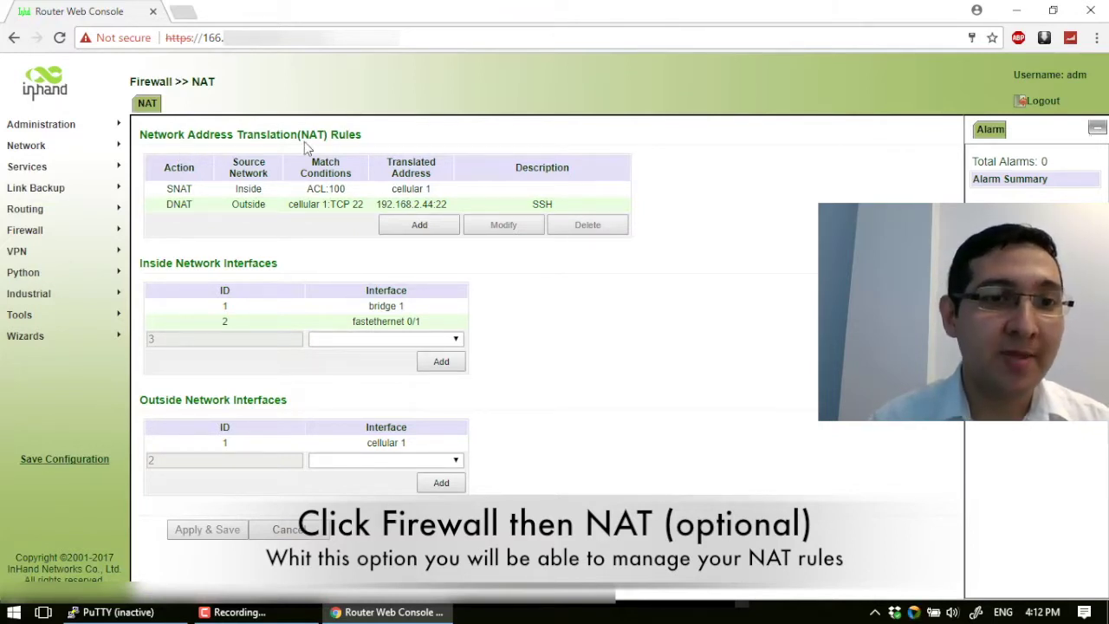
{"action": "left_click", "coordinate": [298, 204]}
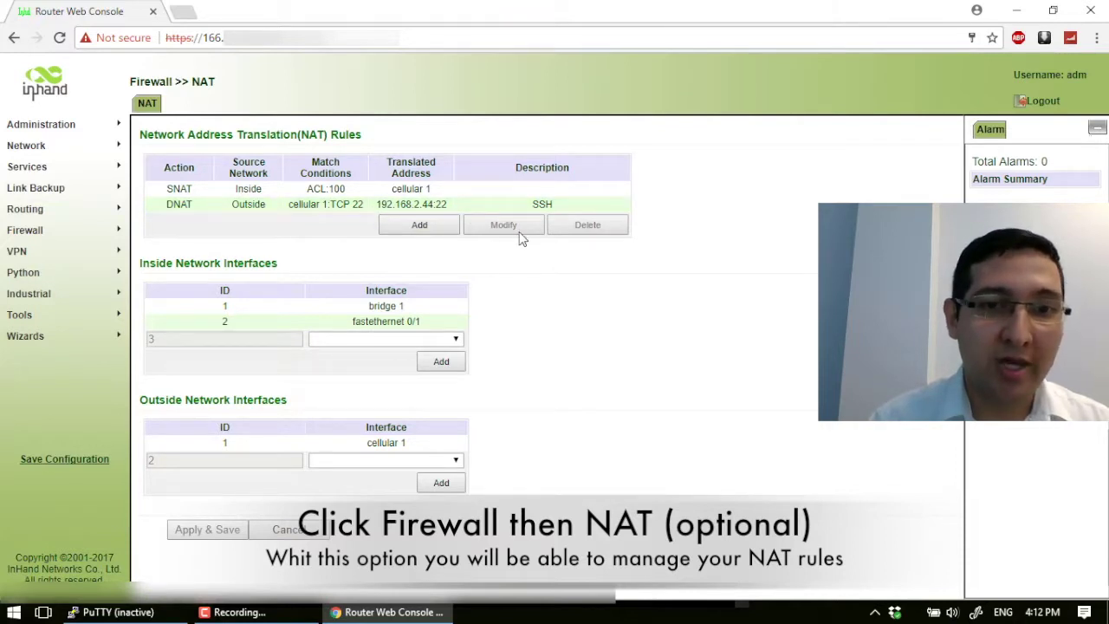
{"action": "left_click", "coordinate": [507, 211]}
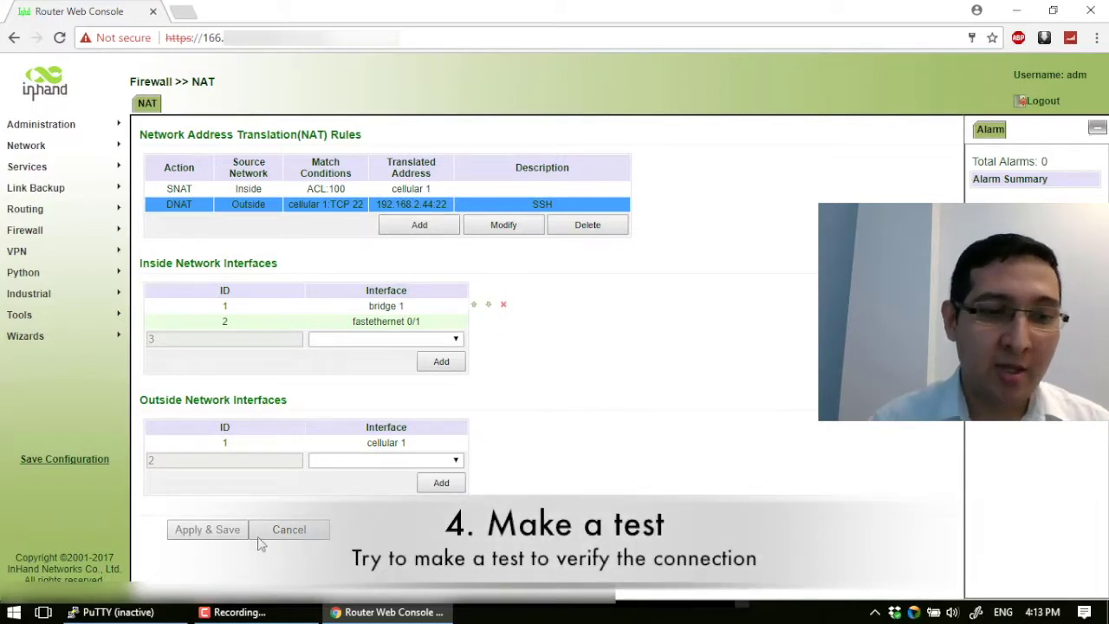
Step: Start a PuTTY SSH session on port 22 to the router's public IP and connect
{"action": "right_click", "coordinate": [173, 610]}
{"action": "left_click", "coordinate": [147, 565]}
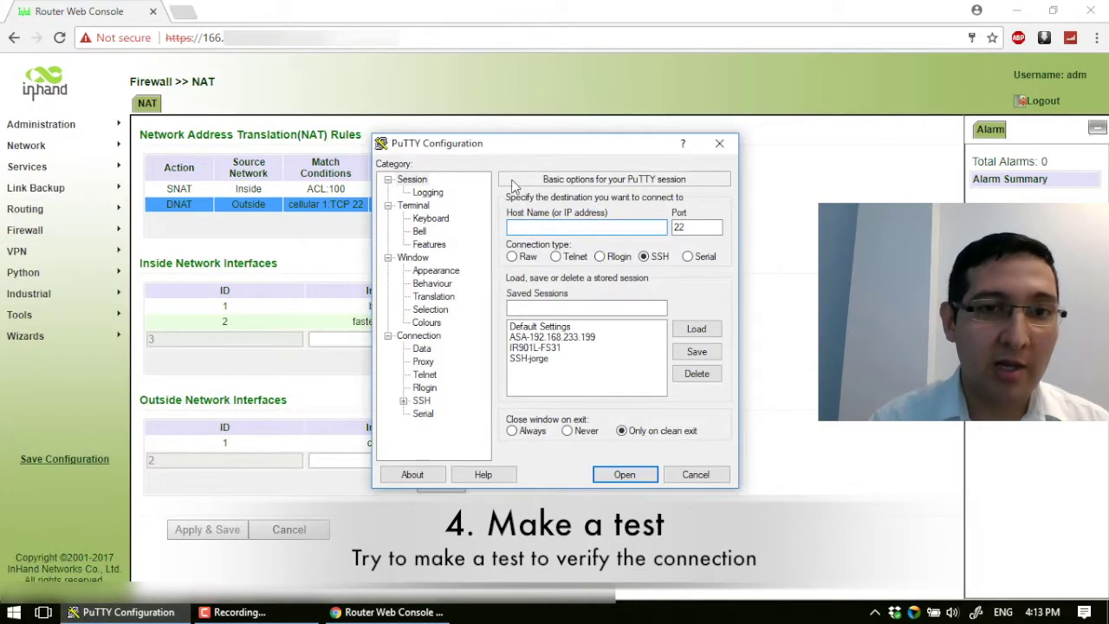
{"action": "left_click_drag", "start_coordinate": [520, 149], "coordinate": [465, 152]}
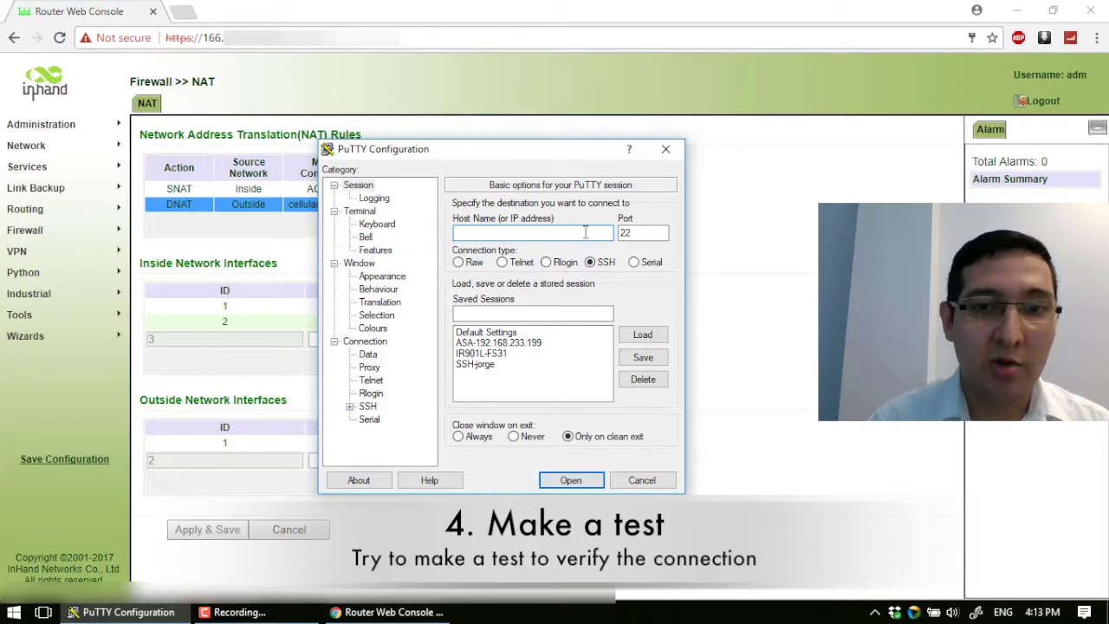
{"action": "double_click", "coordinate": [625, 232]}
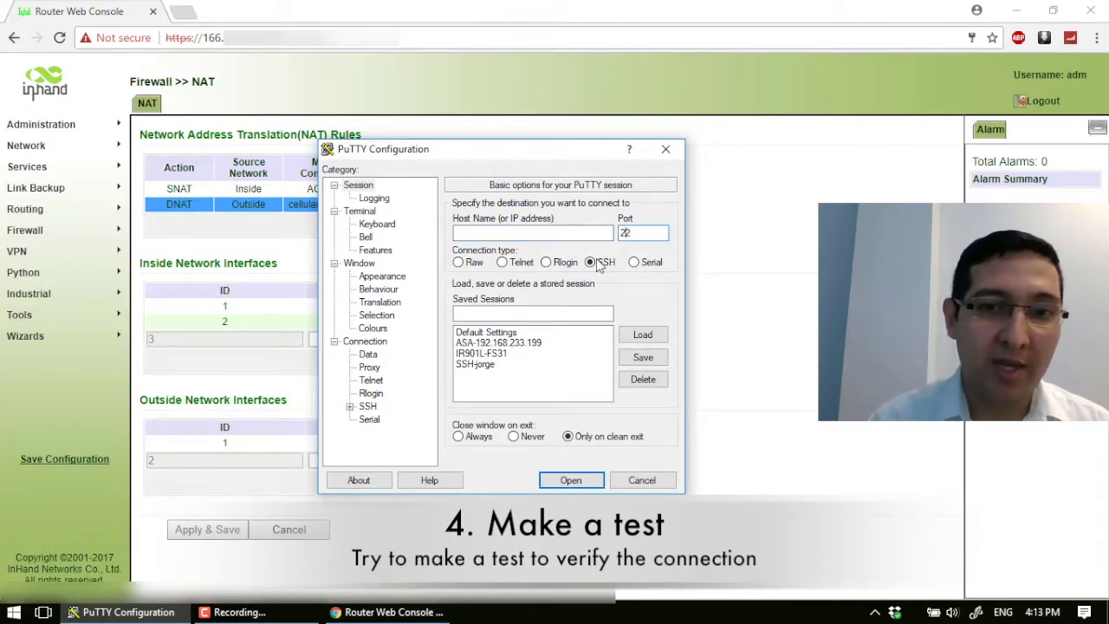
{"action": "left_click", "coordinate": [636, 234]}
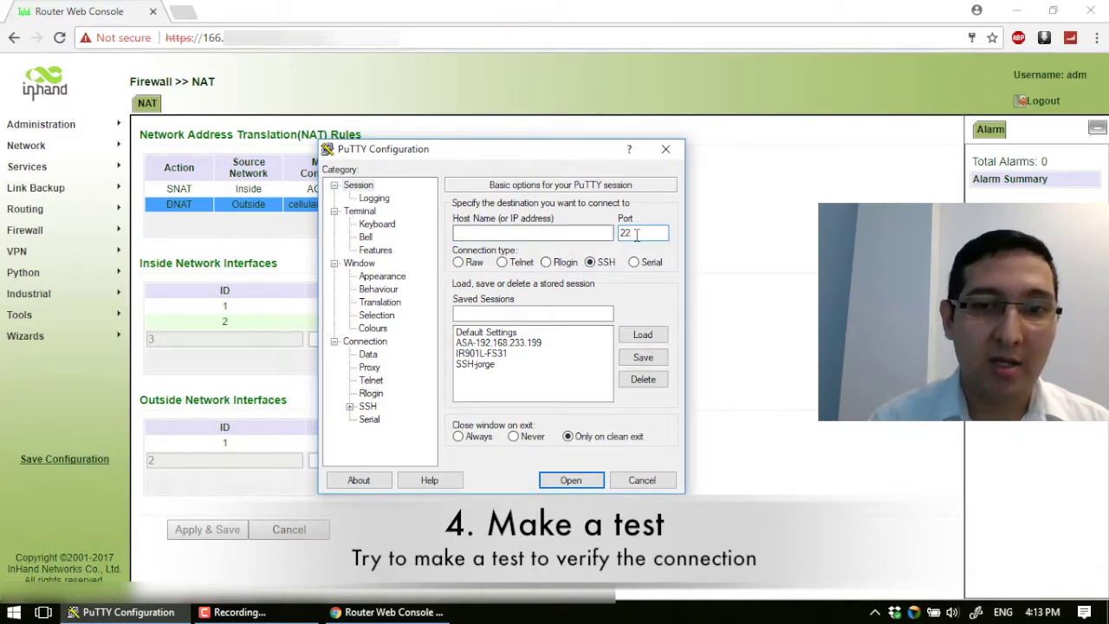
{"action": "left_click", "coordinate": [507, 234]}
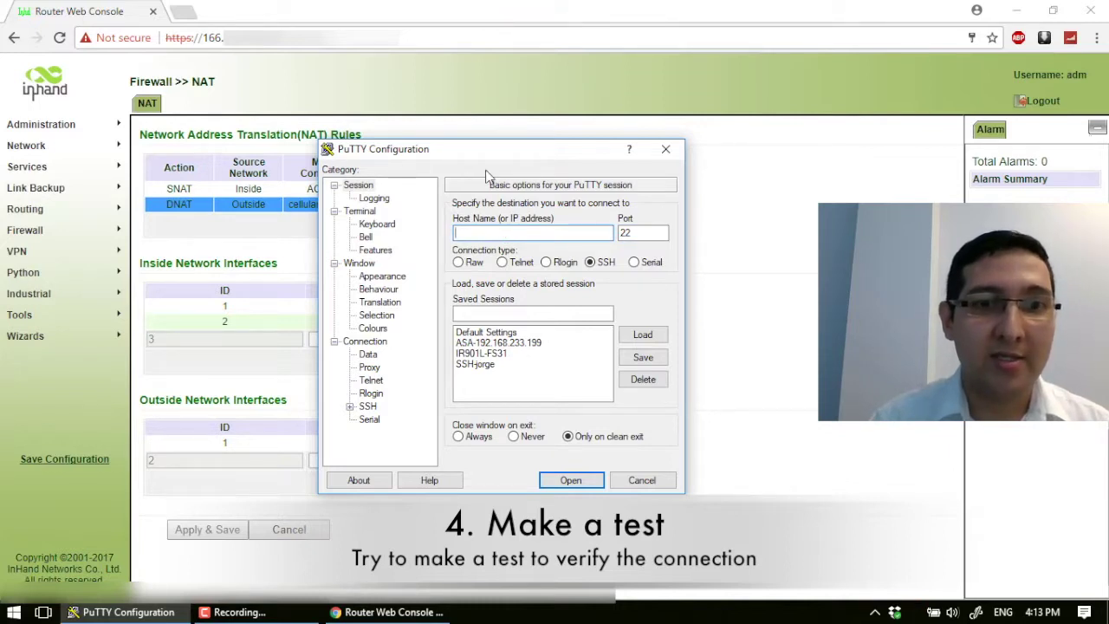
{"action": "mouse_move", "coordinate": [485, 159]}
{"action": "left_mouse_down"}
{"action": "mouse_move", "coordinate": [417, 168]}
{"action": "mouse_move", "coordinate": [317, 137]}
{"action": "left_mouse_up"}
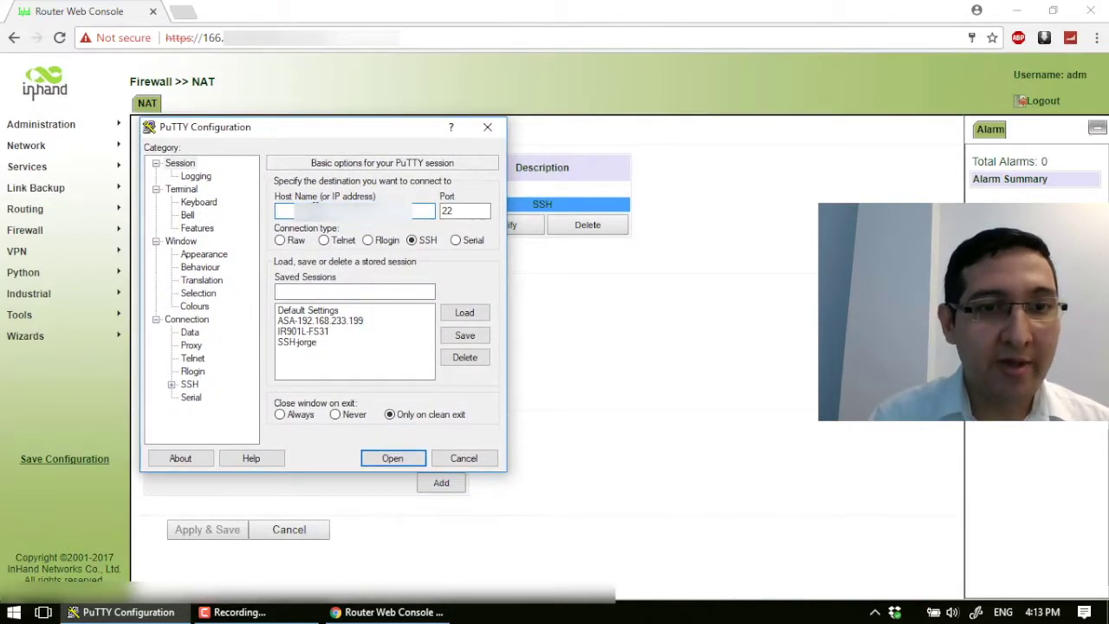
{"action": "type", "text": "1"}
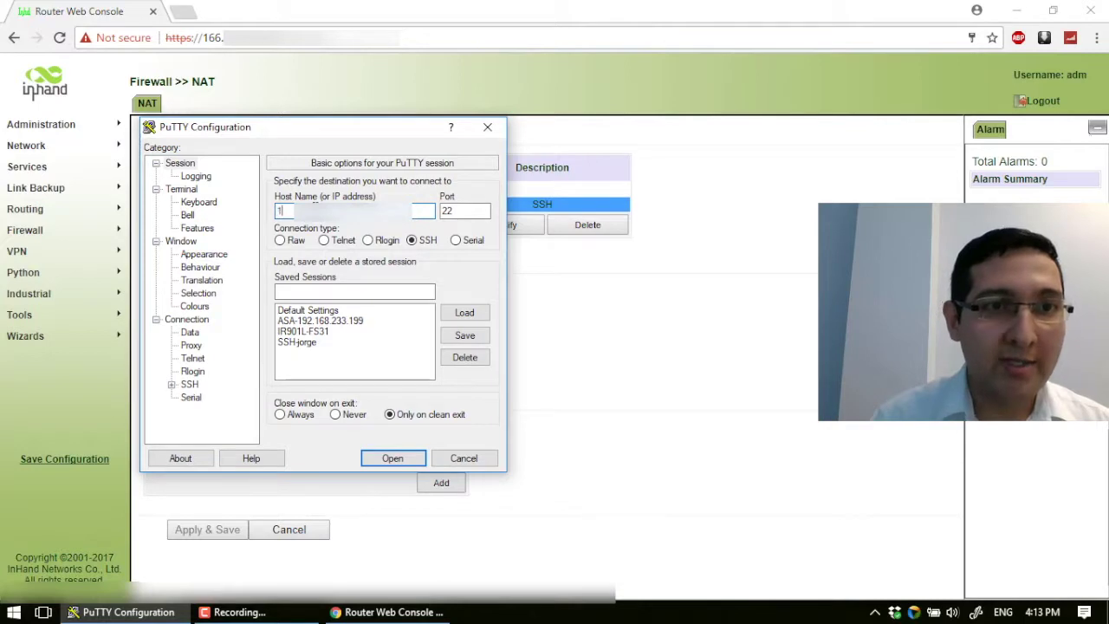
{"action": "type", "text": "66."}
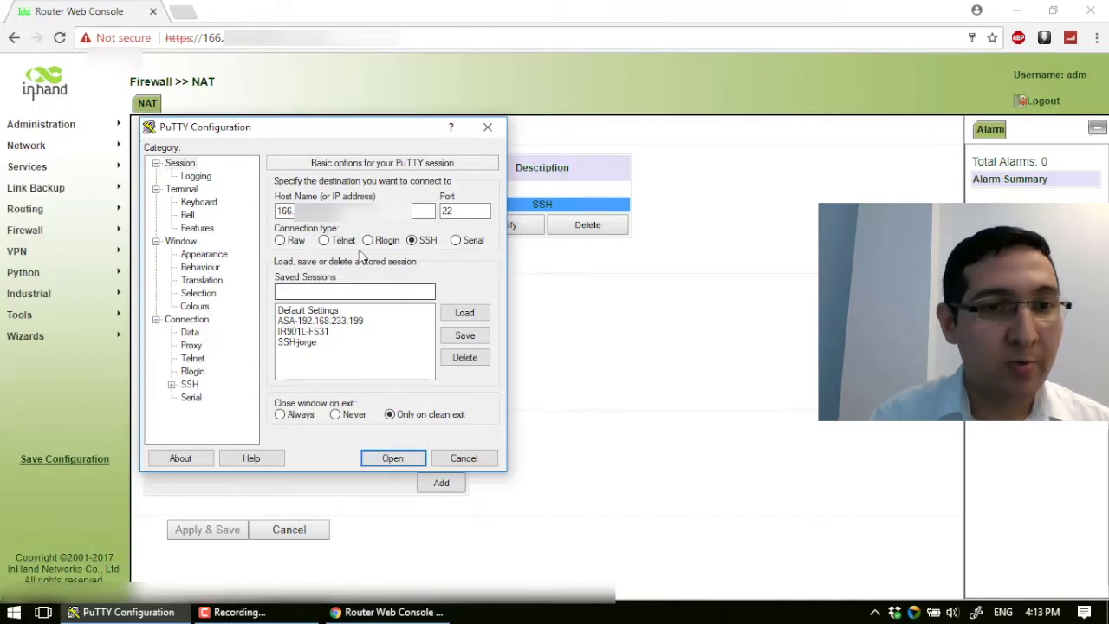
{"action": "left_click", "coordinate": [394, 459]}
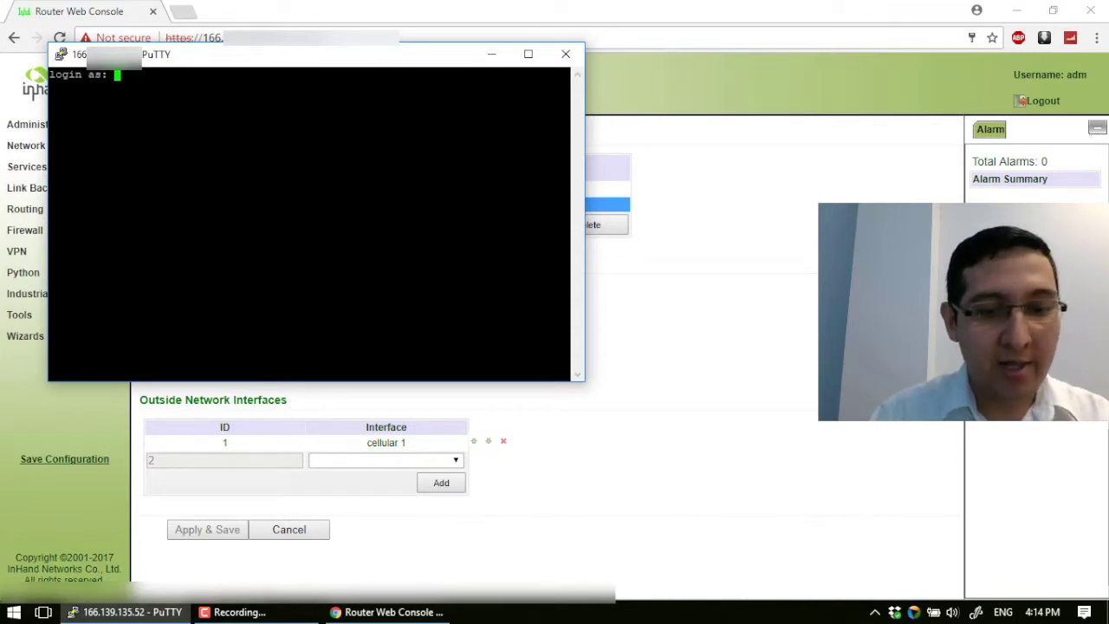
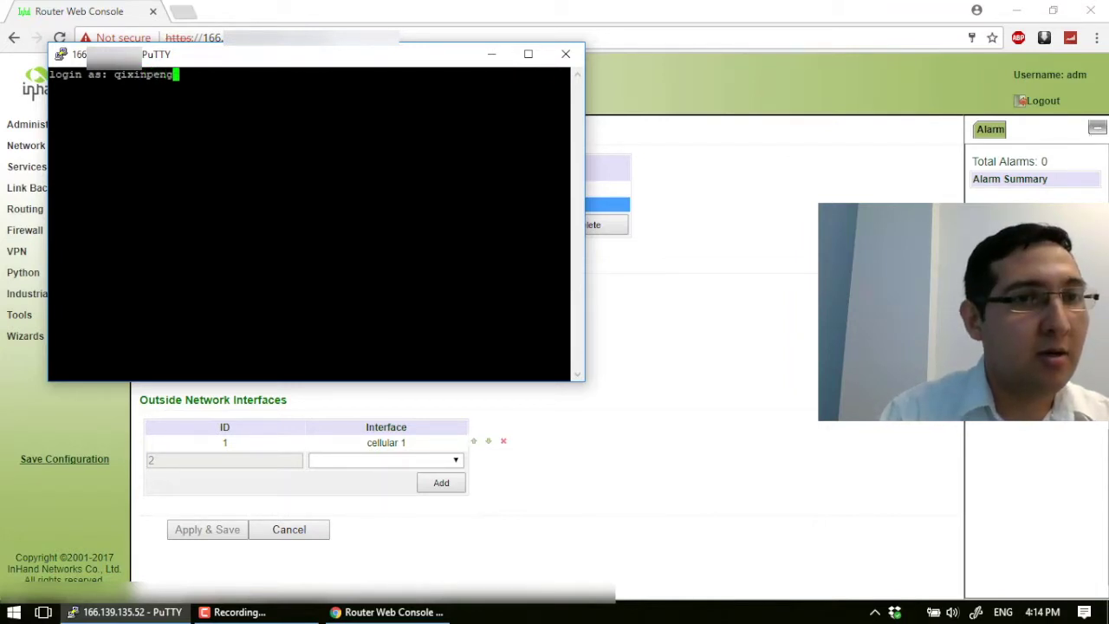
Step: Log in at the PuTTY prompt with the user's login name and password
{"action": "key", "text": "Return"}
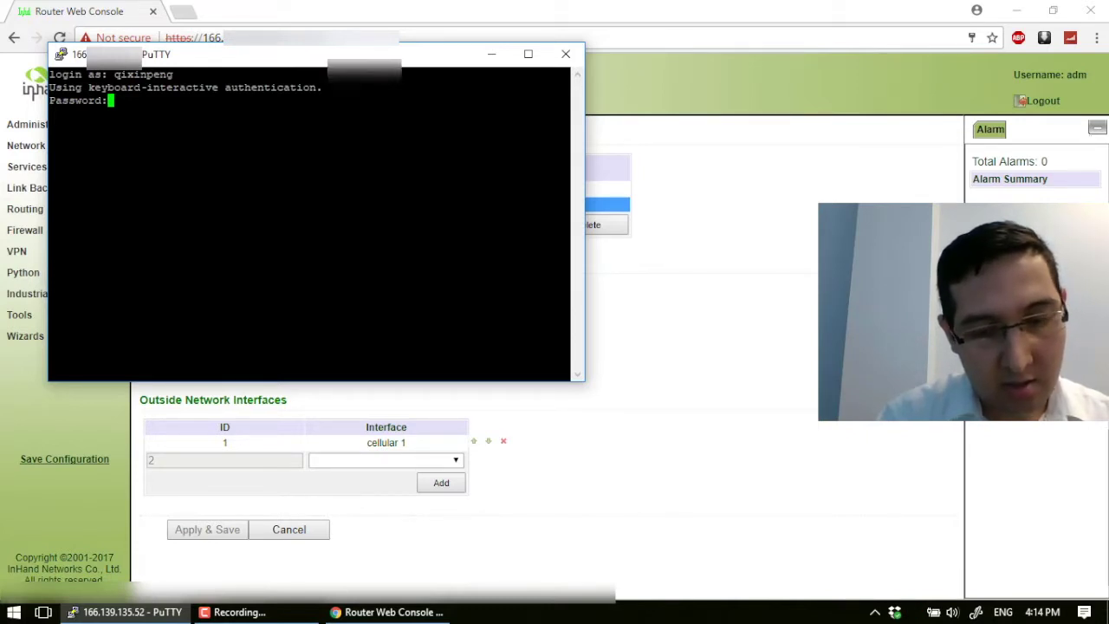
{"action": "key", "text": "Return"}
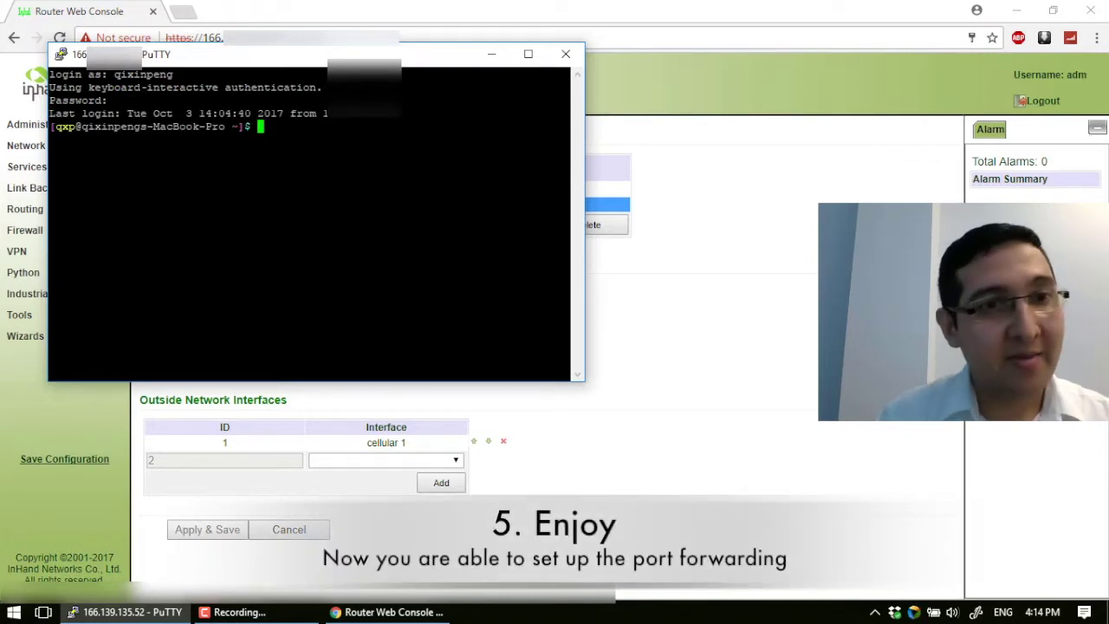
Step: Run ls in the home folder, cd movies, then ls to list the iMovie files
{"action": "key", "text": "Return"}
{"action": "key", "text": "Return"}
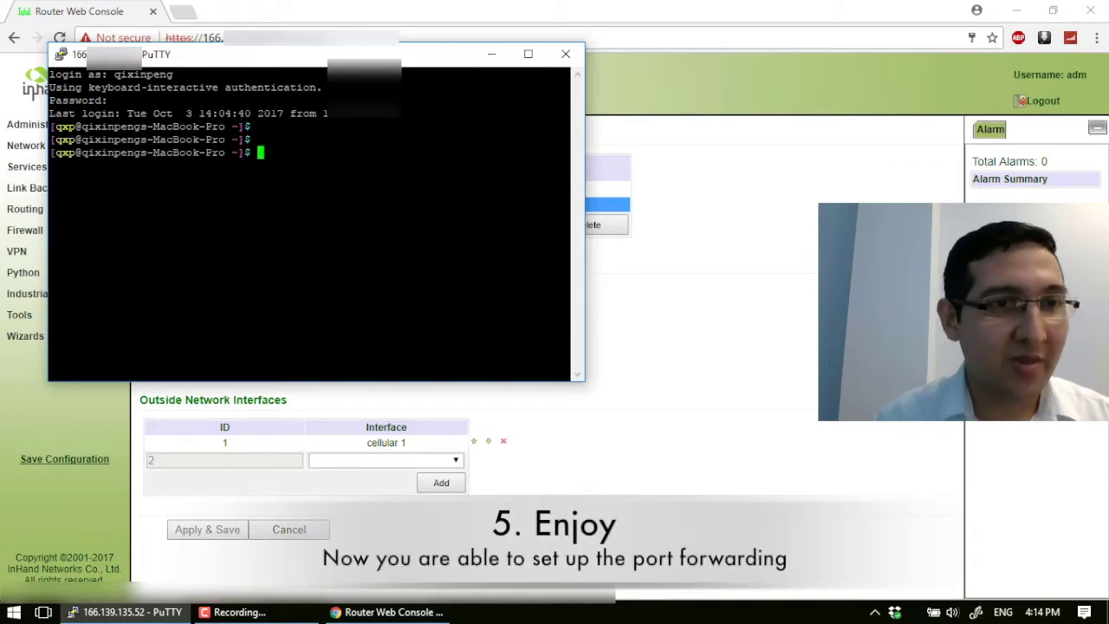
{"action": "key", "text": "Return"}
{"action": "key", "text": "Return"}
{"action": "key", "text": "Return"}
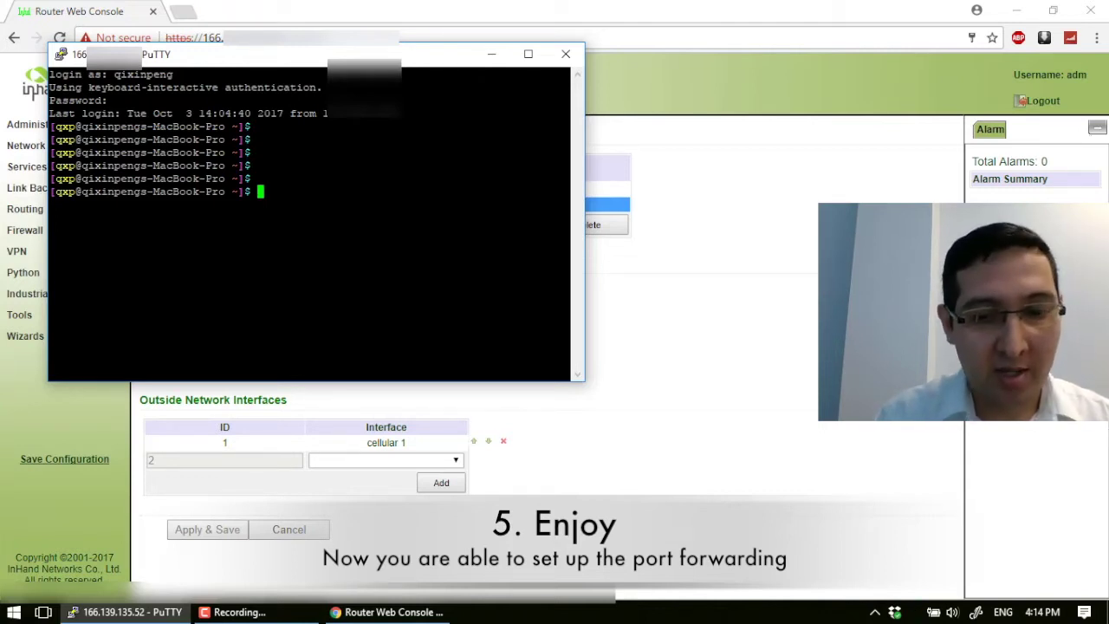
{"action": "type", "text": "ls"}
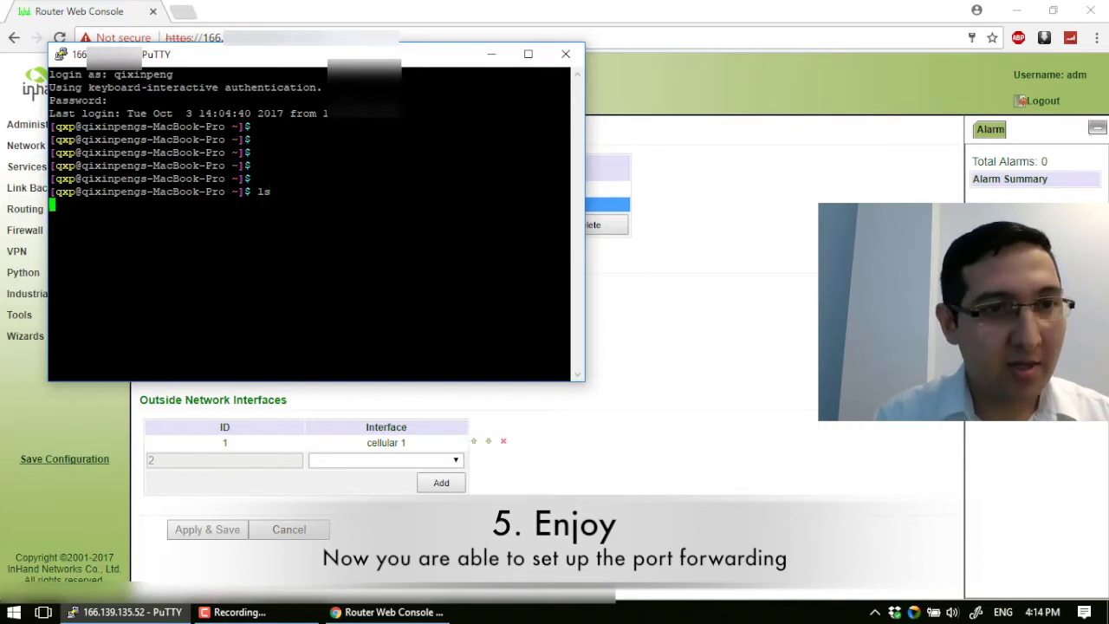
{"action": "key", "text": "Return"}
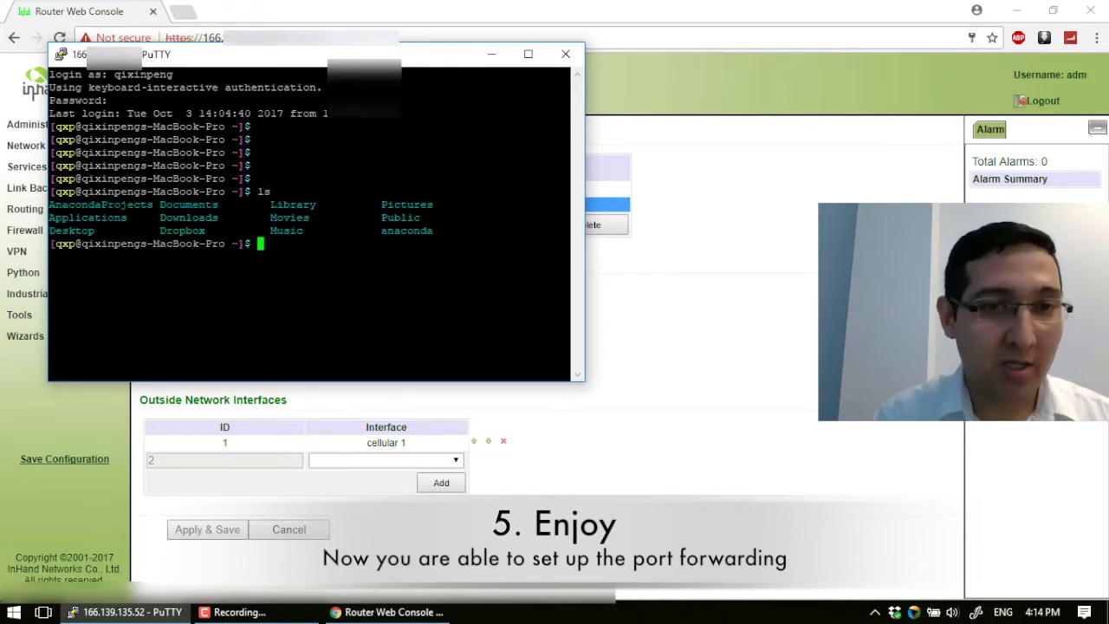
{"action": "type", "text": "cd movies"}
{"action": "key", "text": "Return"}
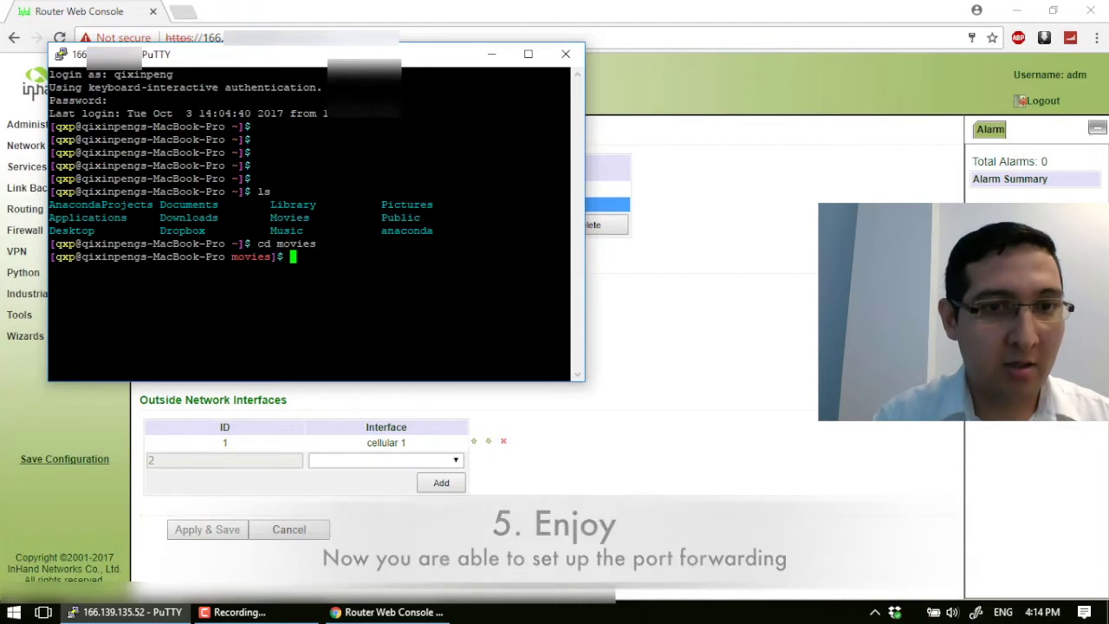
{"action": "type", "text": "ls"}
{"action": "key", "text": "Return"}
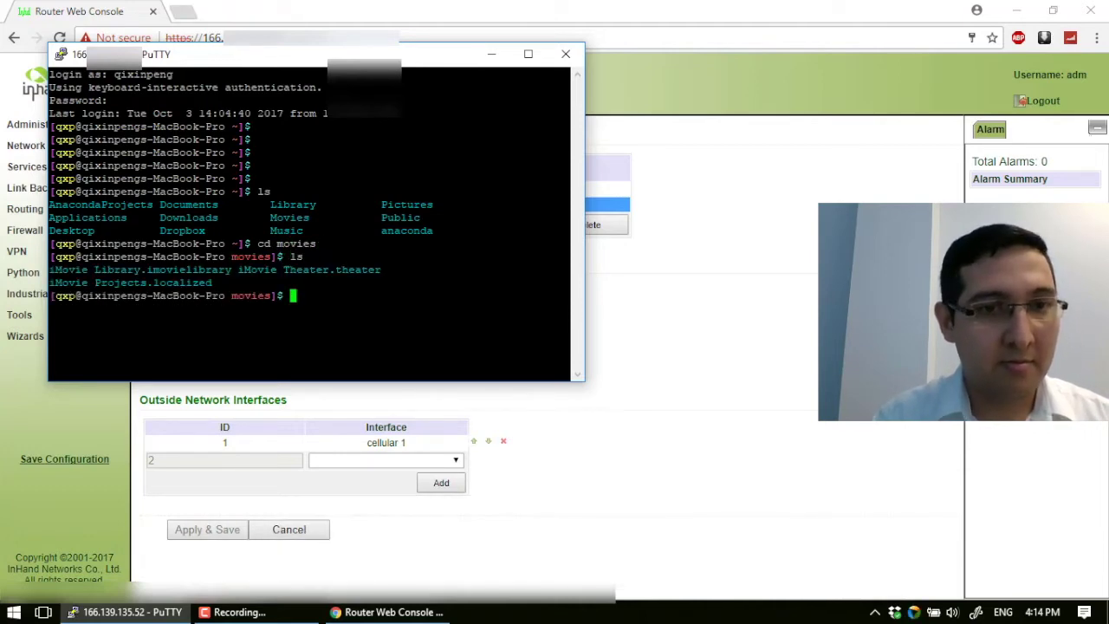